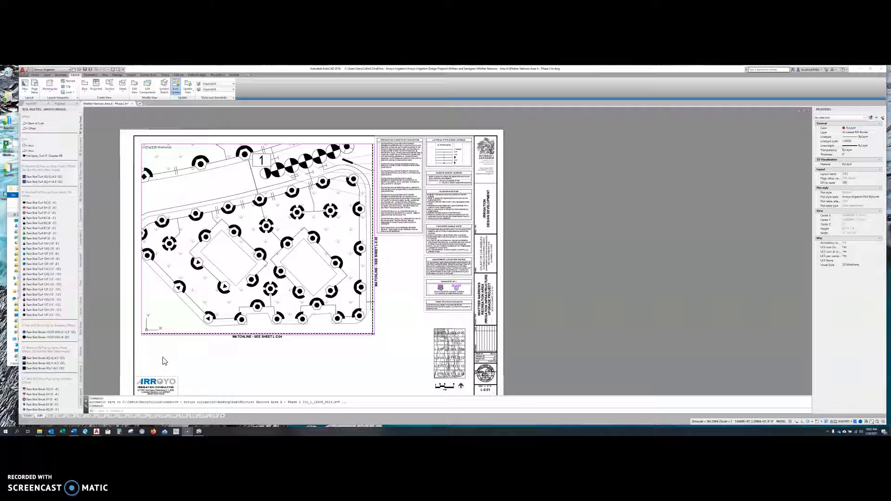
Examine the irrigation plan through the layout sheet's viewport at site-wide and close-up scales, and return to paper space
left_click(164, 356)
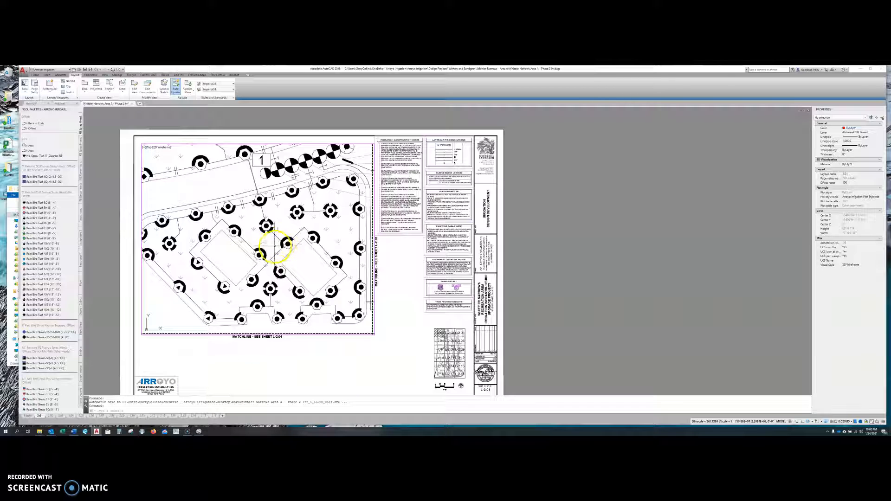
key("Escape")
scroll(276, 246, "down", 5)
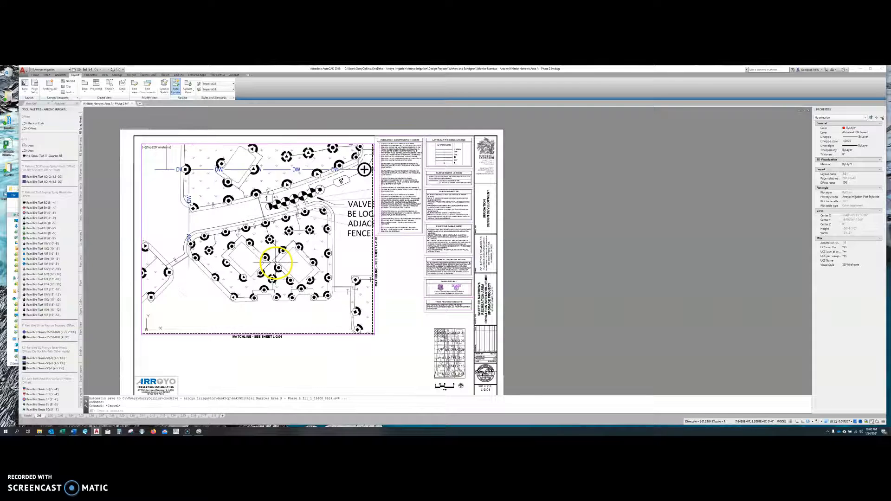
scroll(273, 263, "down", 5)
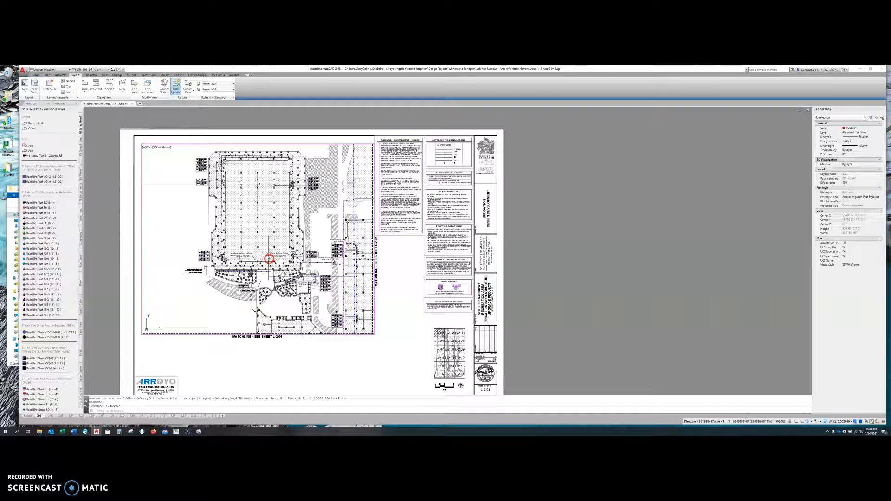
middle_click_drag(270, 229, 252, 242)
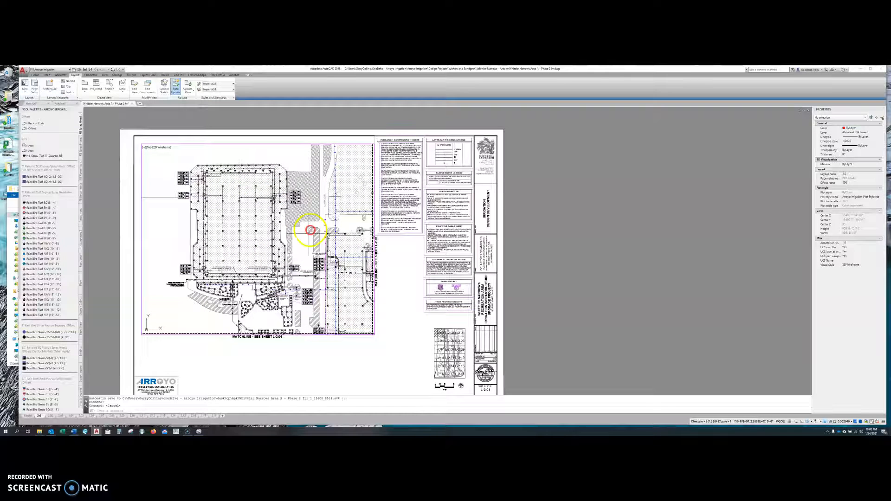
scroll(274, 314, "up", 5)
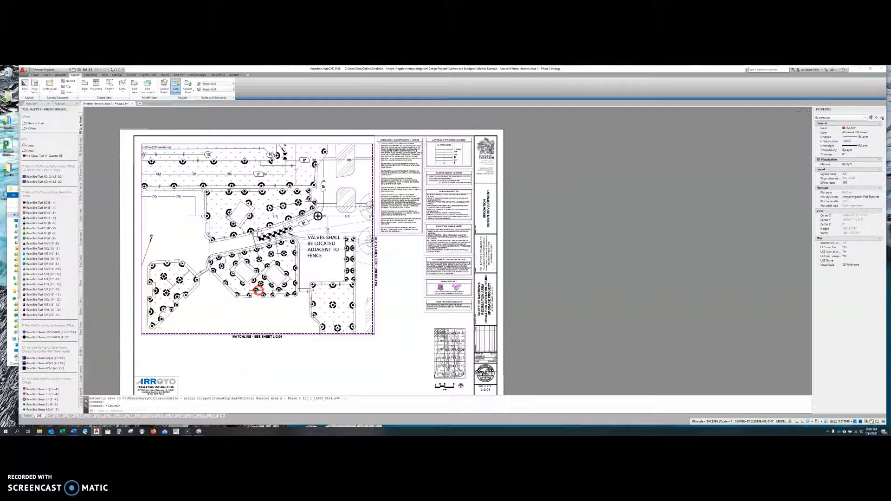
scroll(262, 292, "up", 3)
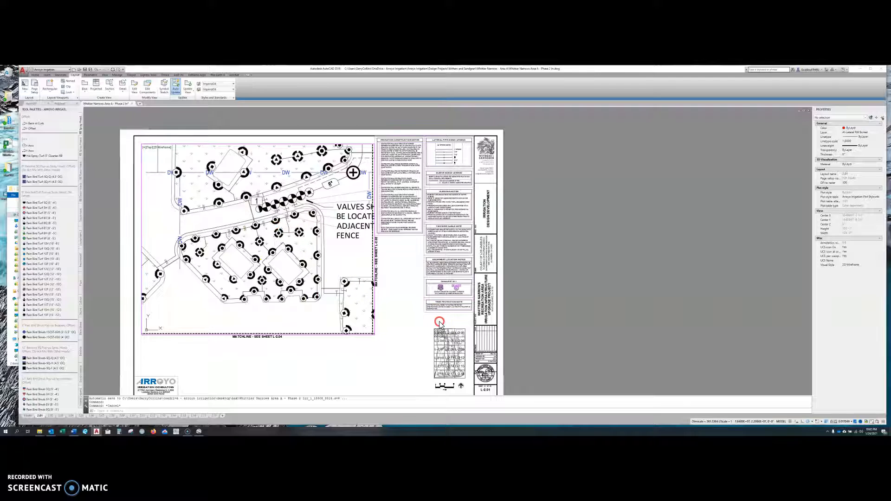
double_click(412, 334)
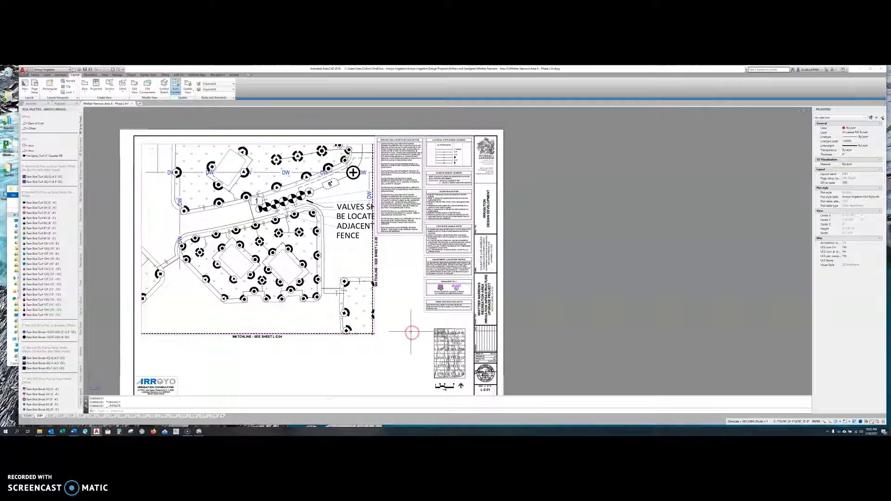
Compare the layout sheet with model space and bring the entire irrigation site into view in model space
left_click(26, 416)
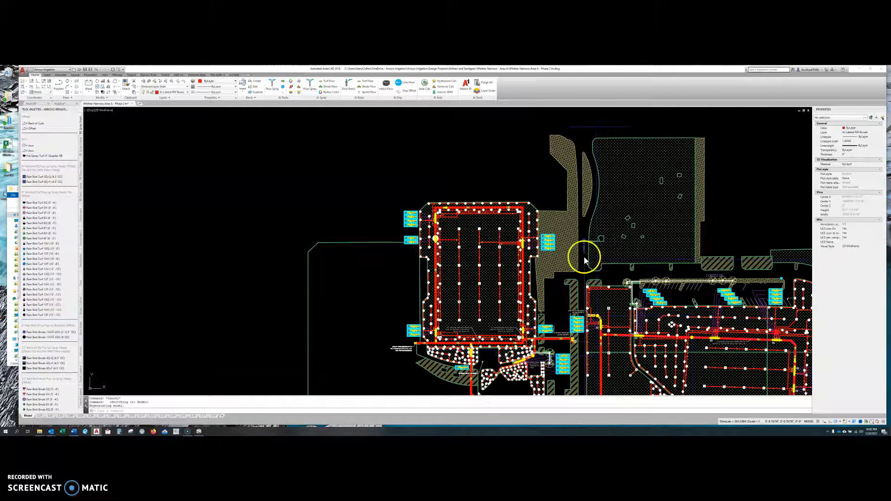
left_click(368, 302)
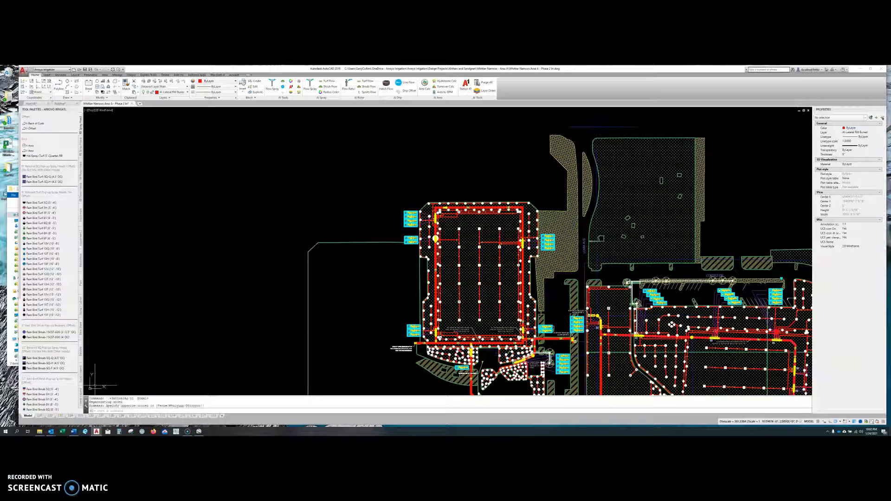
left_click(40, 417)
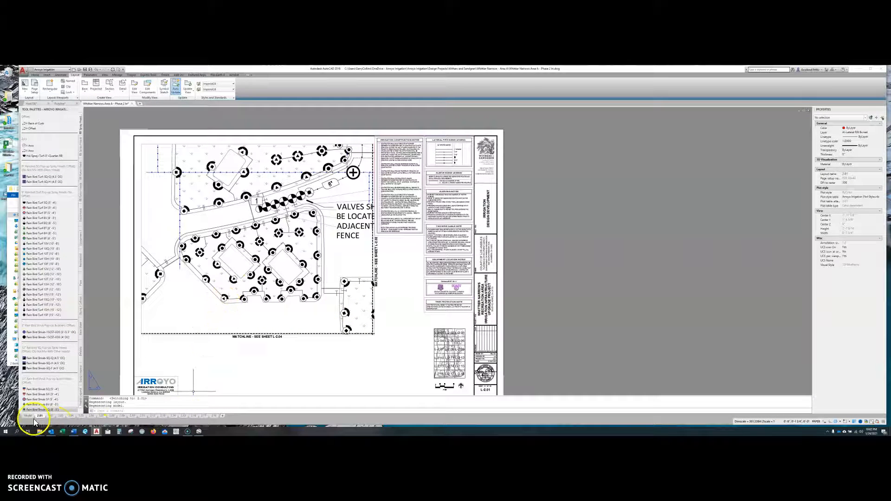
left_click(29, 416)
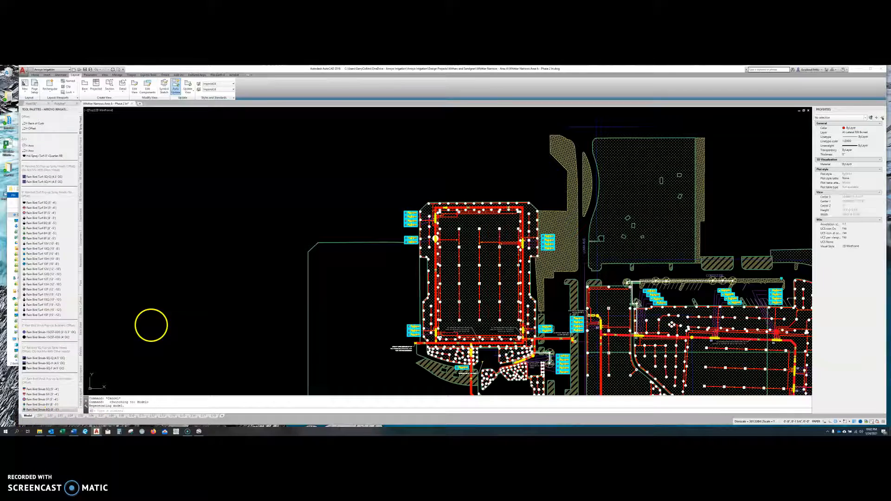
mouse_move(557, 285)
middle_mouse_down()
mouse_move(384, 224)
mouse_move(319, 222)
middle_mouse_up()
scroll(302, 237, "down", 6)
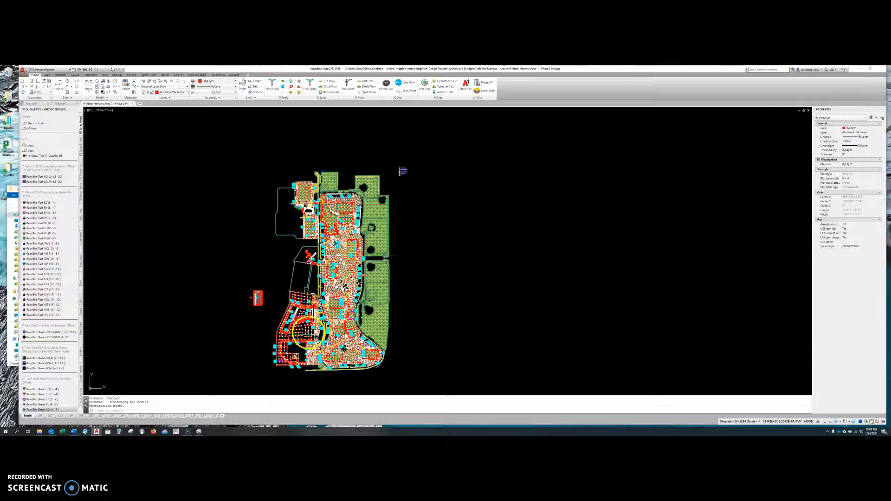
Switch to Google Earth Pro, examine the Southern California coast and a theme park at different scales, and return to AutoCAD
left_click(199, 432)
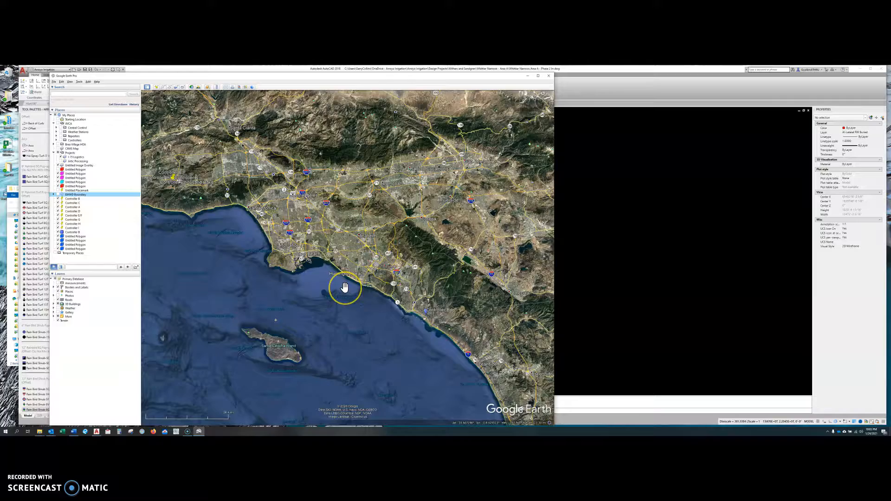
scroll(345, 288, "down", 5)
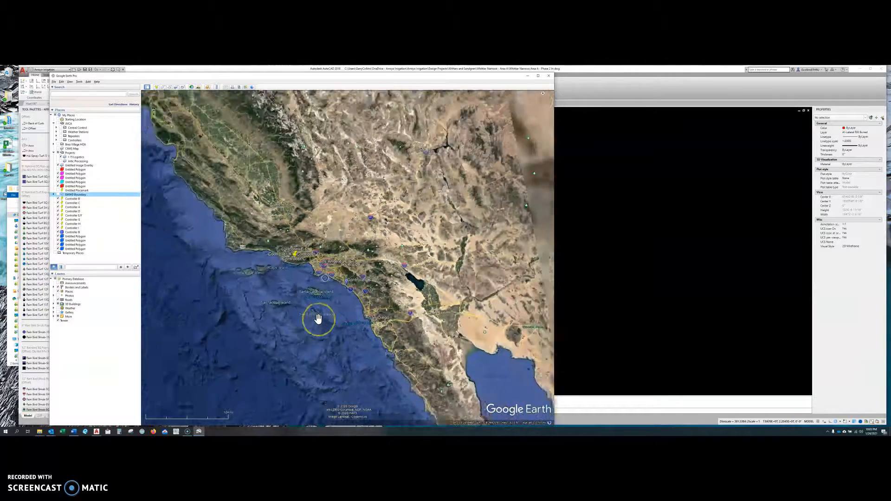
scroll(325, 306, "up", 5)
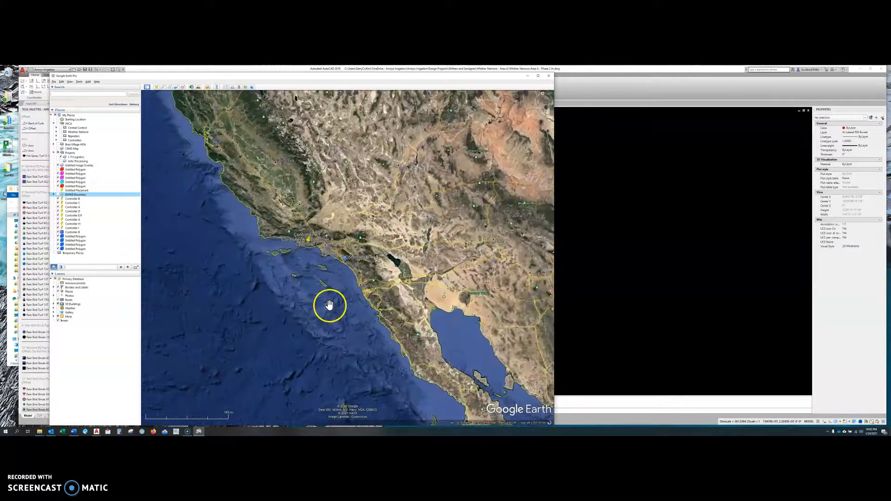
scroll(358, 223, "up", 3)
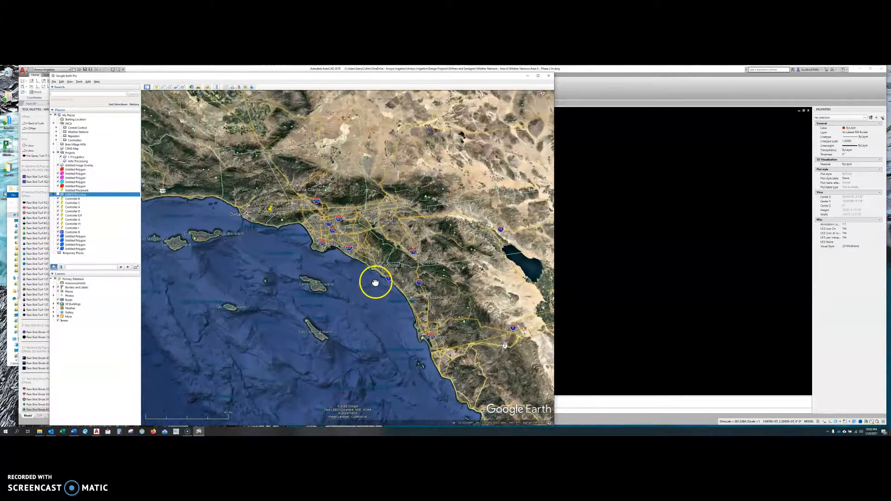
left_click_drag(374, 295, 368, 307)
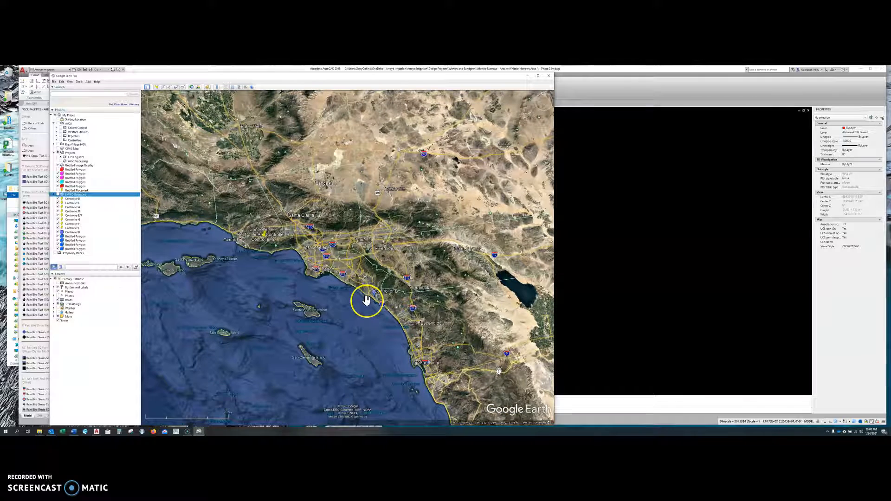
left_click_drag(363, 274, 362, 347)
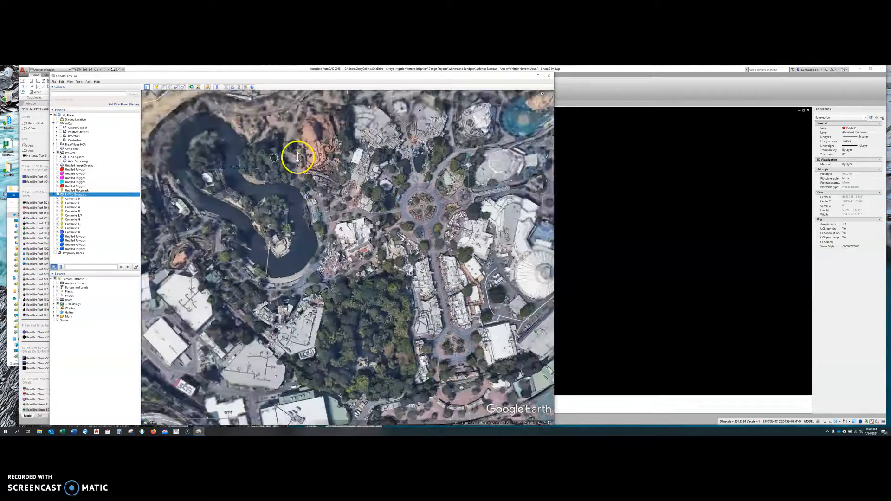
scroll(367, 260, "down", 5)
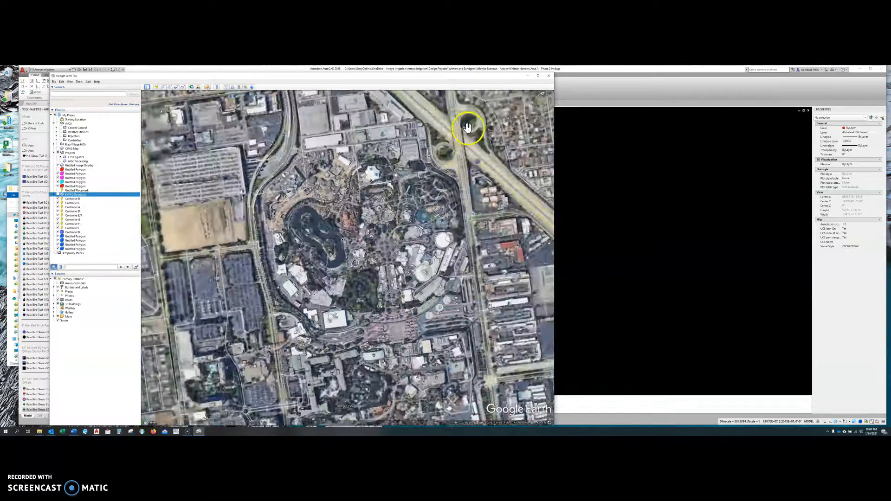
left_click(528, 77)
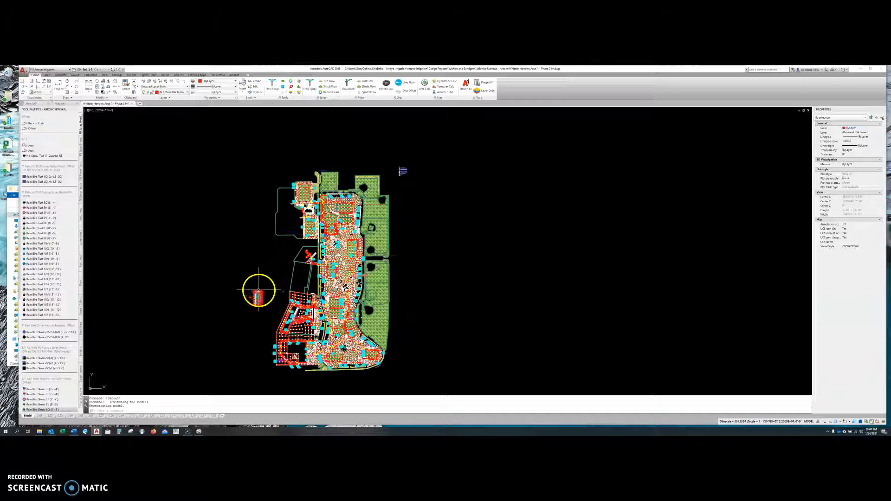
mouse_move(259, 291)
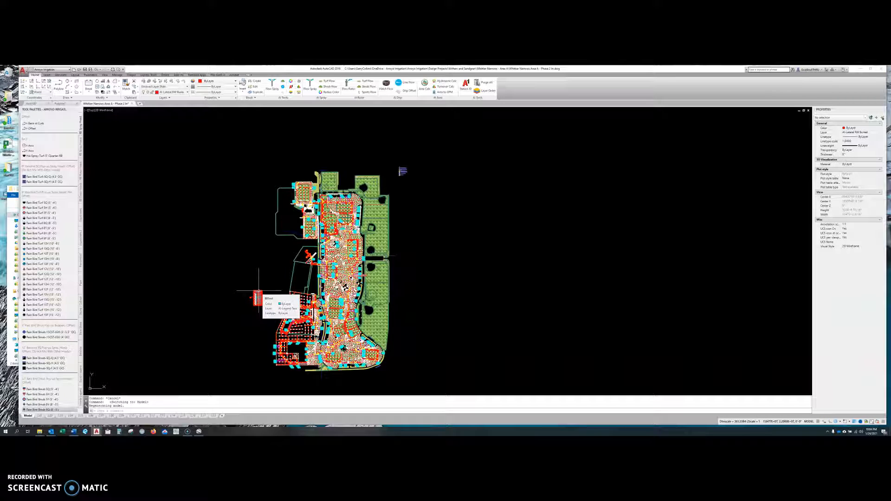
left_click(259, 292)
mouse_move(260, 294)
key("Escape")
key("Escape")
key("Escape")
Inspect the block at the north end of the isolated red mainline west of Loma Ave
scroll(278, 297, "up", 8)
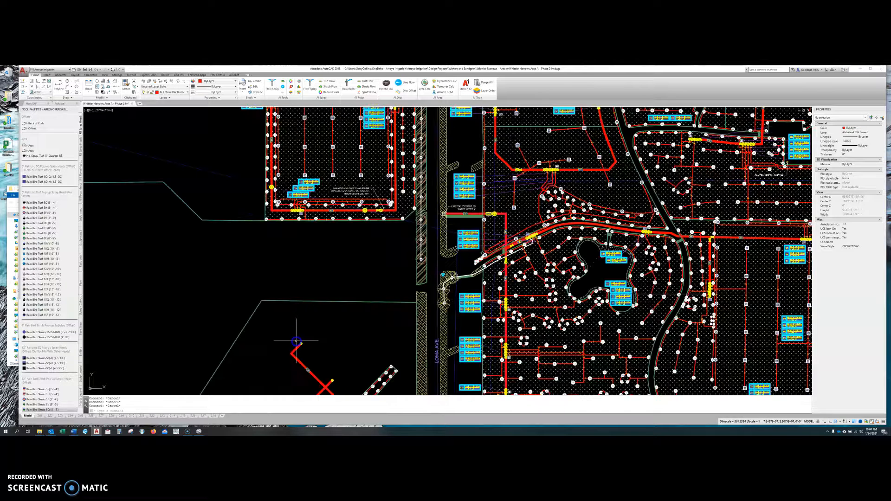
scroll(296, 341, "up", 4)
left_click(309, 332)
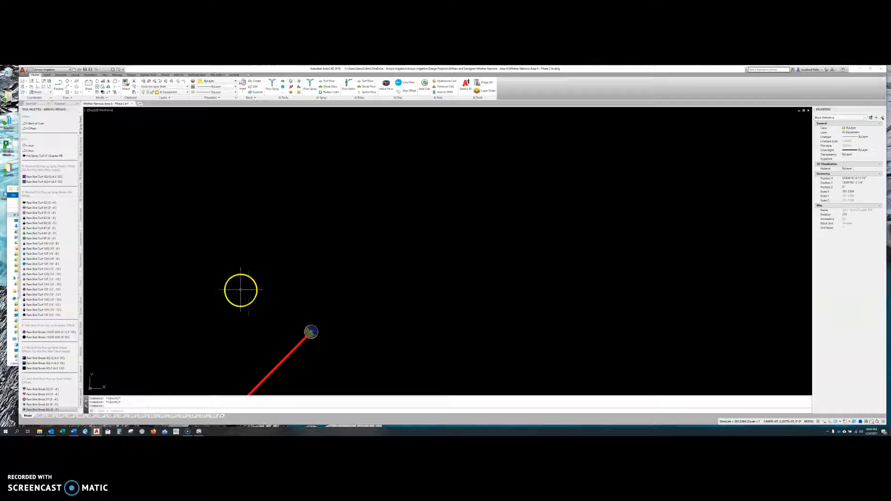
key("Escape")
scroll(324, 239, "down", 6)
scroll(325, 235, "up", 5)
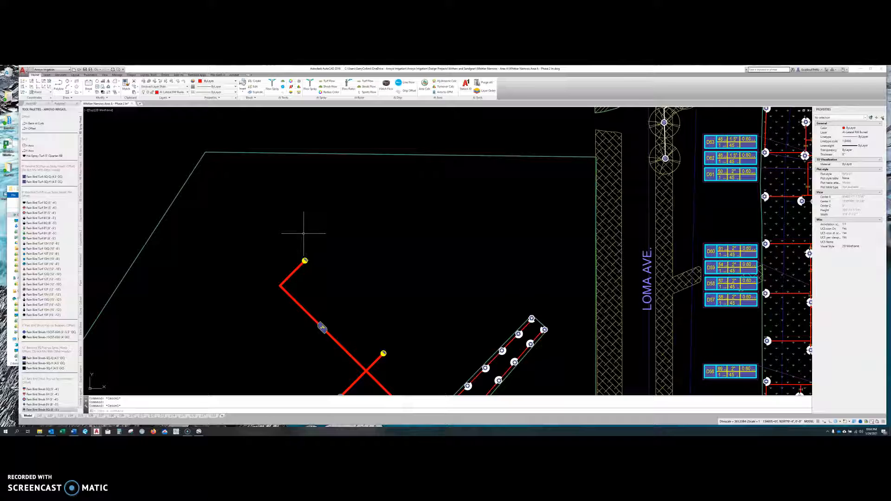
Select the block and adjoining pipe at the mainline's north end with a crossing lasso, and clear the selection
left_click(301, 232)
mouse_move(294, 232)
left_mouse_down()
mouse_move(276, 256)
mouse_move(283, 276)
mouse_move(342, 274)
mouse_move(352, 243)
mouse_move(315, 227)
left_mouse_up()
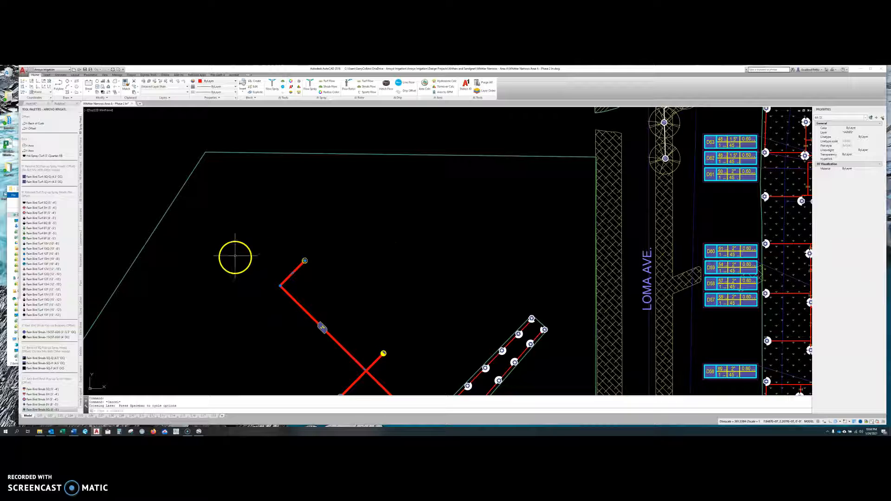
scroll(292, 205, "down", 2)
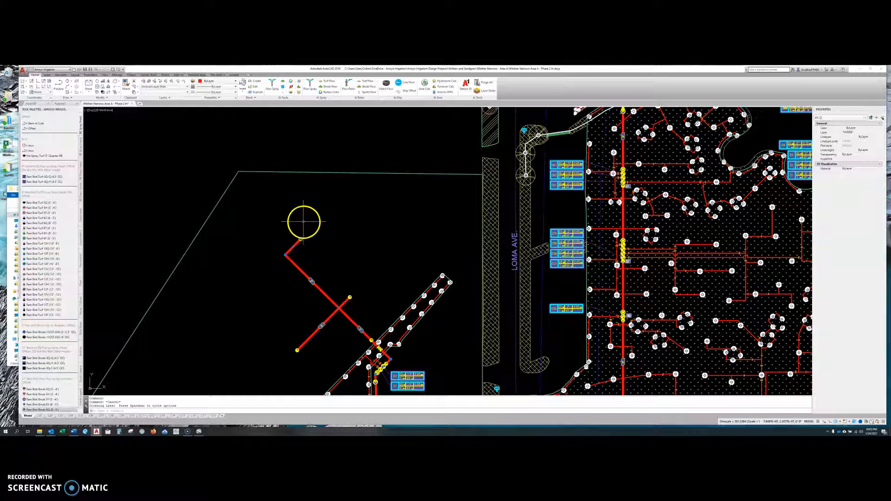
key("Escape")
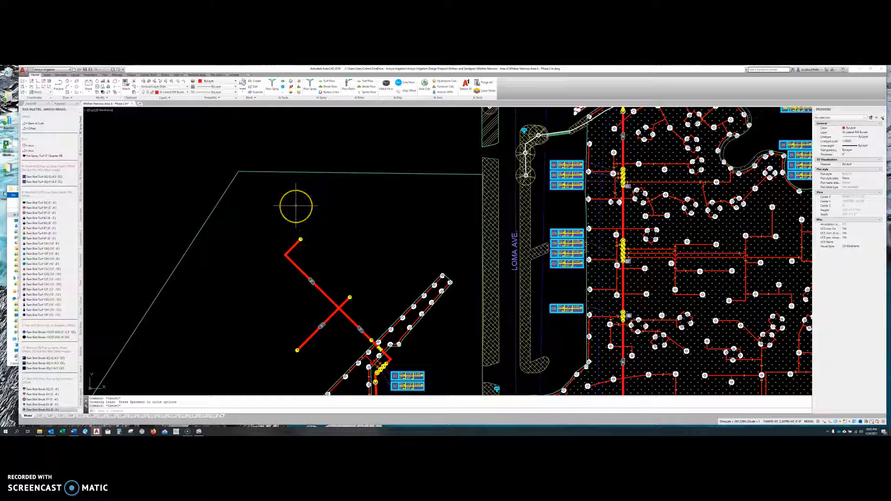
Lasso the isolated mainline with its attached blocks, select only the block at its north end, and clear the selection
left_click(296, 204)
mouse_move(296, 204)
left_mouse_down()
mouse_move(276, 213)
mouse_move(255, 246)
mouse_move(243, 302)
mouse_move(258, 352)
mouse_move(284, 367)
mouse_move(376, 338)
mouse_move(384, 243)
mouse_move(332, 211)
mouse_move(322, 257)
left_mouse_up()
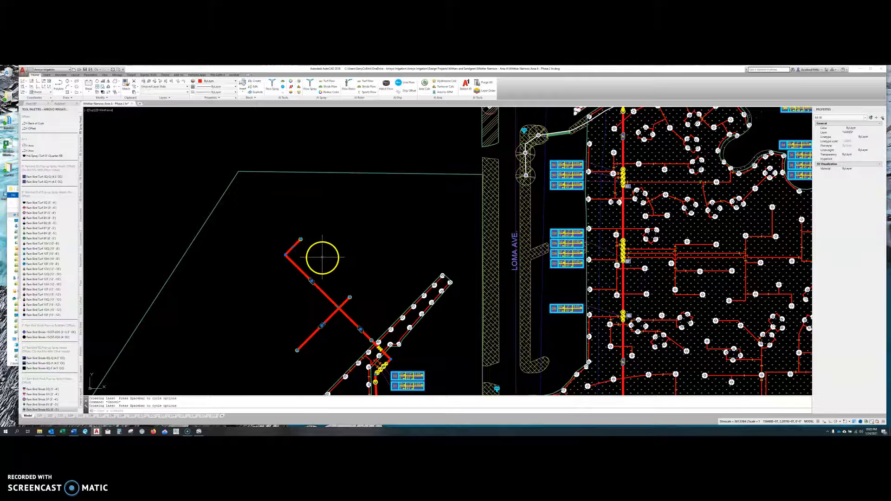
left_click(301, 240)
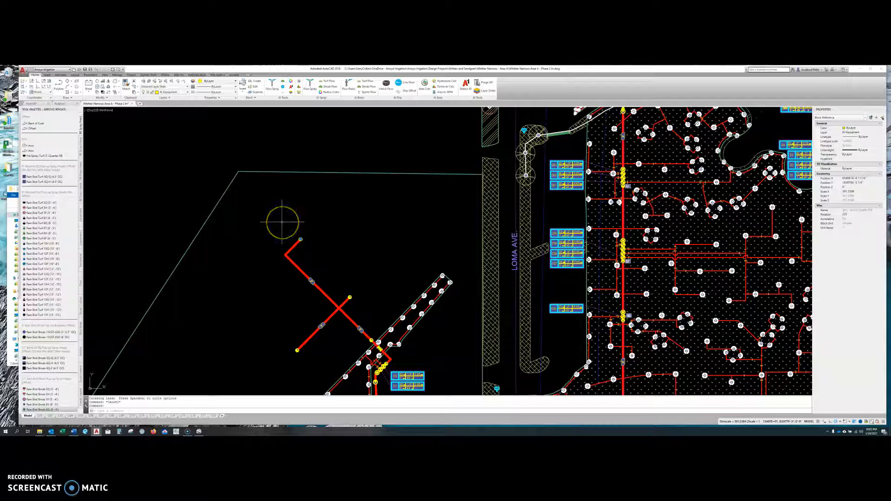
mouse_move(291, 230)
left_mouse_down()
mouse_move(339, 268)
mouse_move(354, 302)
left_mouse_up()
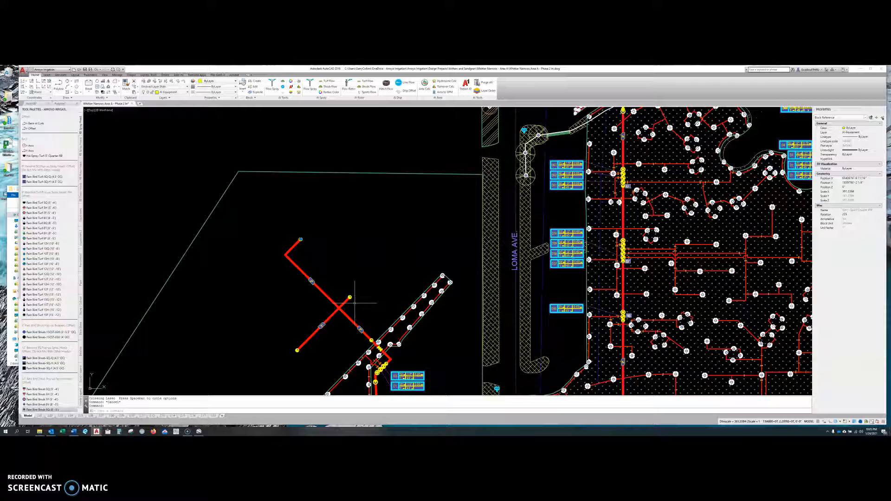
key("Escape")
left_click(351, 280)
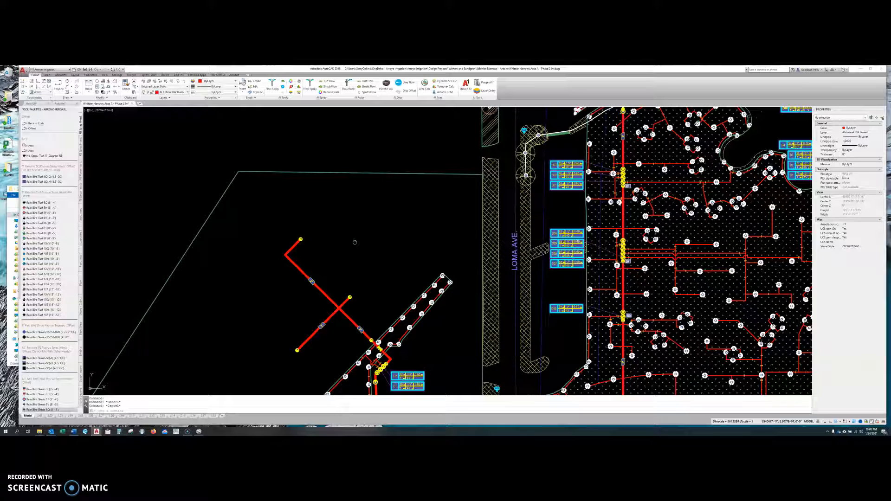
Look over the irrigation plan from the isolated mainline west of Loma Ave. across to the ball field
middle_click_drag(354, 241, 350, 252)
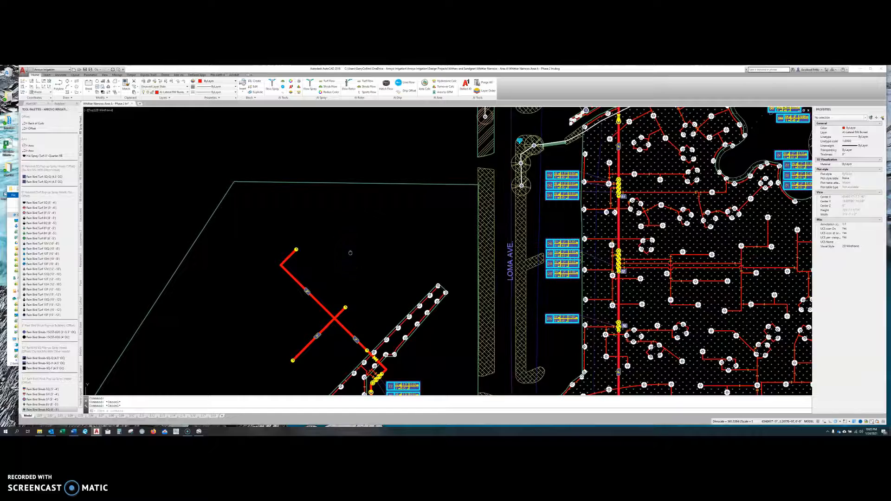
mouse_move(350, 252)
middle_mouse_down()
mouse_move(165, 344)
mouse_move(447, 205)
mouse_move(217, 238)
mouse_move(172, 264)
mouse_move(239, 330)
mouse_move(346, 265)
mouse_move(377, 192)
middle_mouse_up()
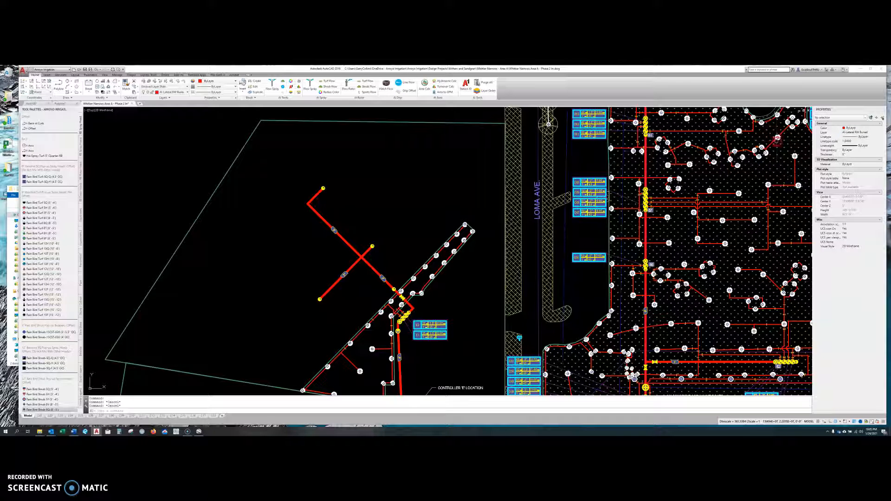
mouse_move(777, 138)
middle_mouse_down()
mouse_move(541, 283)
mouse_move(354, 368)
middle_mouse_up()
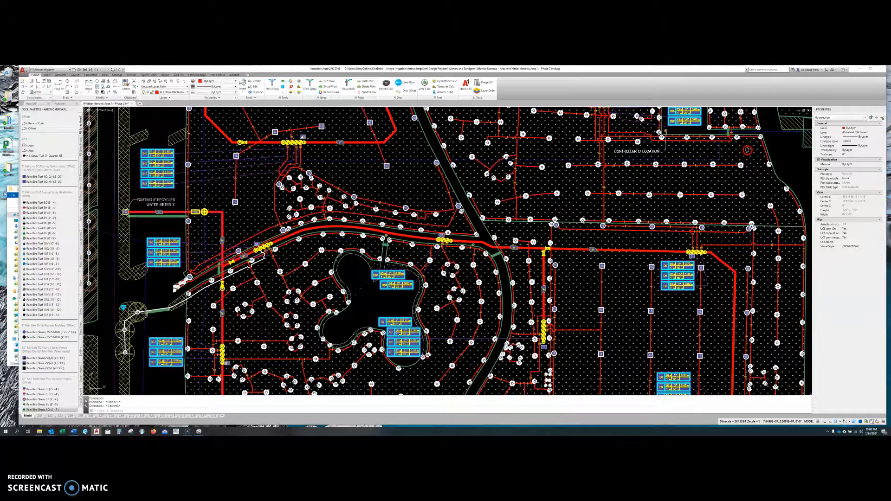
middle_click_drag(747, 151, 422, 367)
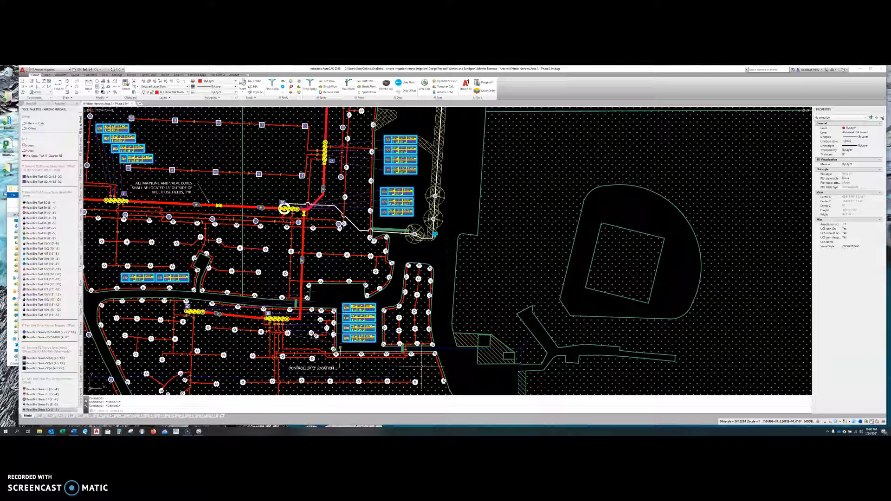
Look over the irrigation site plan from the ball field to the multi-use field west of Loma Ave
scroll(422, 367, "down", 12)
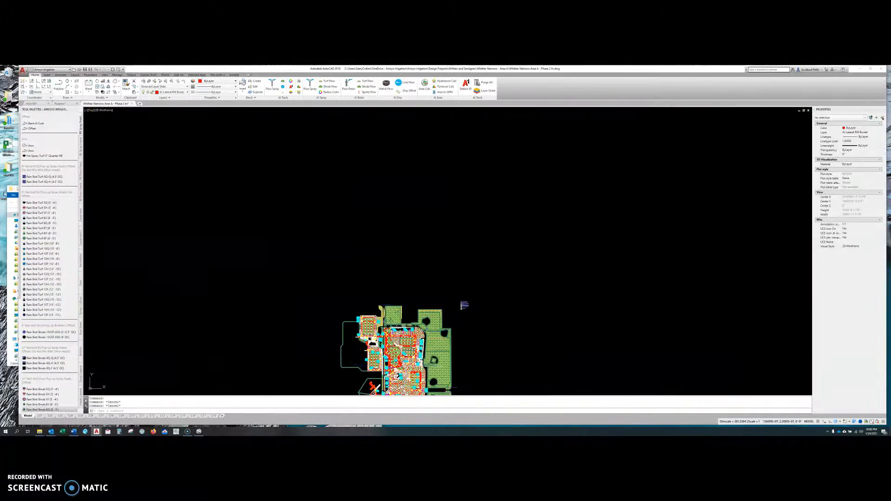
scroll(422, 367, "up", 12)
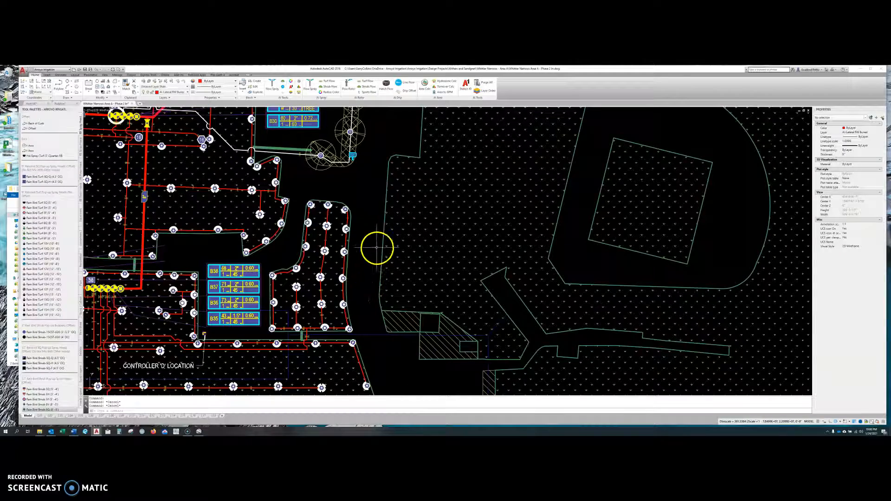
mouse_move(368, 267)
middle_mouse_down()
mouse_move(364, 279)
mouse_move(403, 252)
middle_mouse_up()
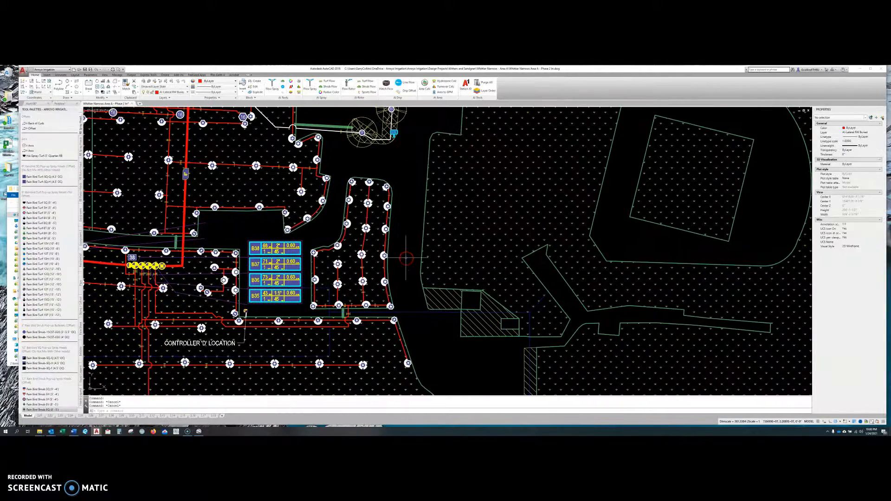
scroll(403, 252, "down", 9)
middle_click_drag(324, 246, 393, 236)
scroll(219, 209, "up", 10)
Compare the context options available with nothing selected and with a sprinkler head on the field's west edge selected, and clear the selection
right_click(296, 222)
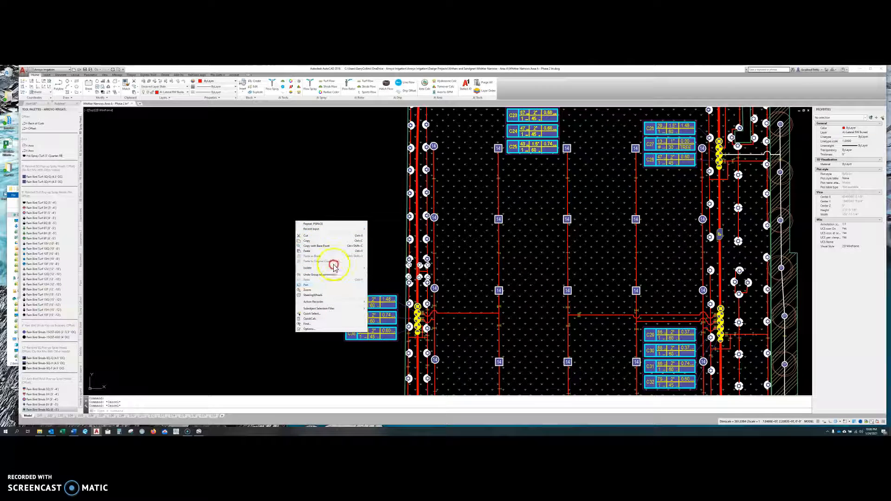
left_click(424, 249)
left_click(410, 240)
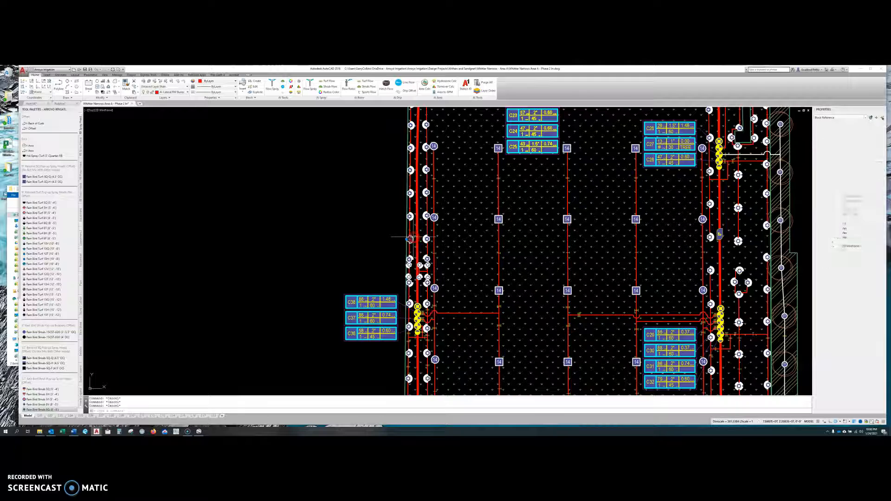
right_click(412, 239)
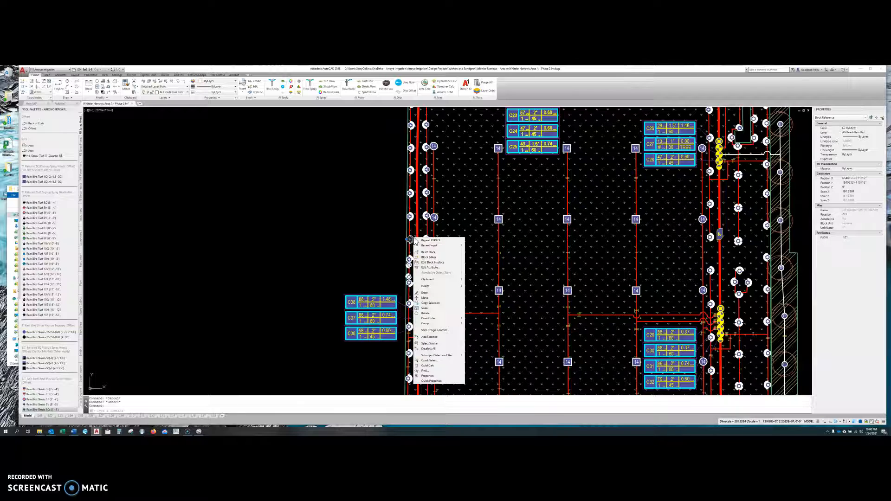
left_click(416, 251)
left_click(382, 249)
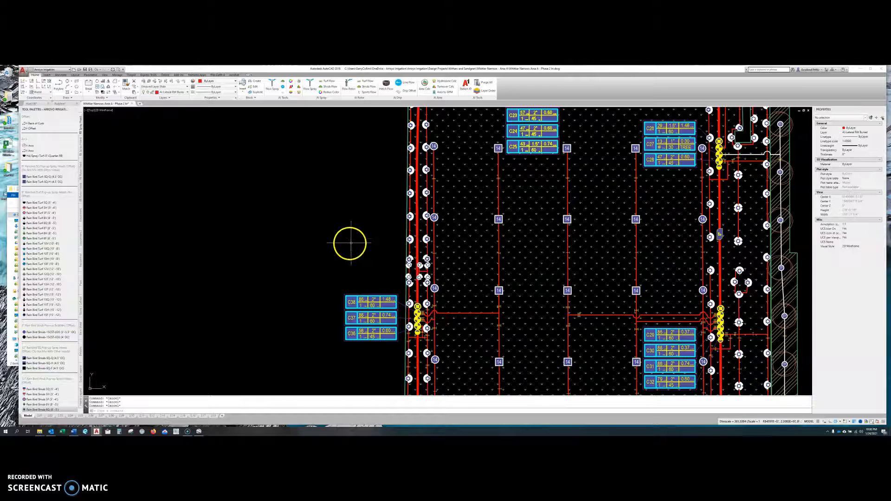
Examine the whole irrigation plan, from the western fields and Controller 'C' location down to the fields beside Cortez Dr
scroll(296, 239, "down", 4)
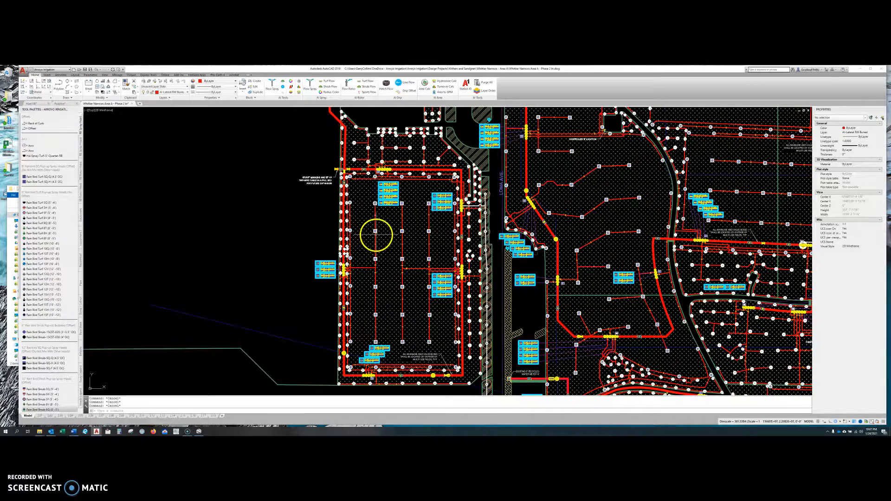
middle_click_drag(473, 248, 357, 266)
scroll(357, 266, "down", 3)
middle_click_drag(424, 219, 408, 250)
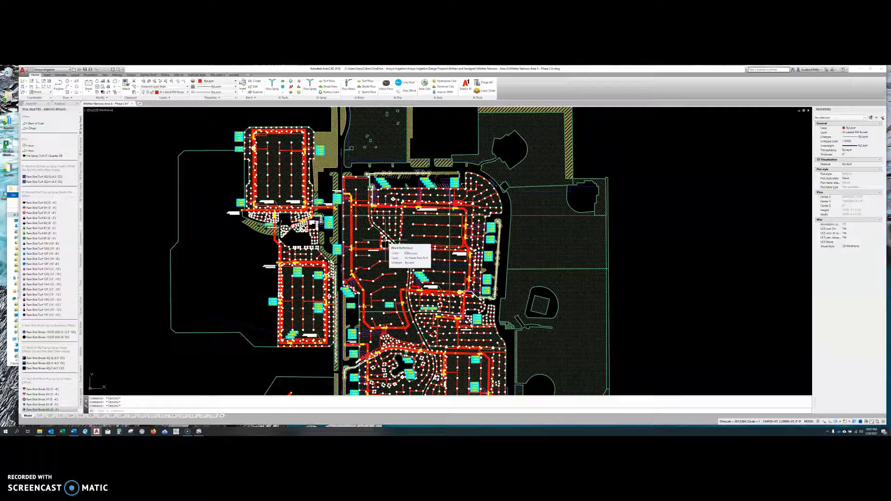
scroll(277, 201, "up", 5)
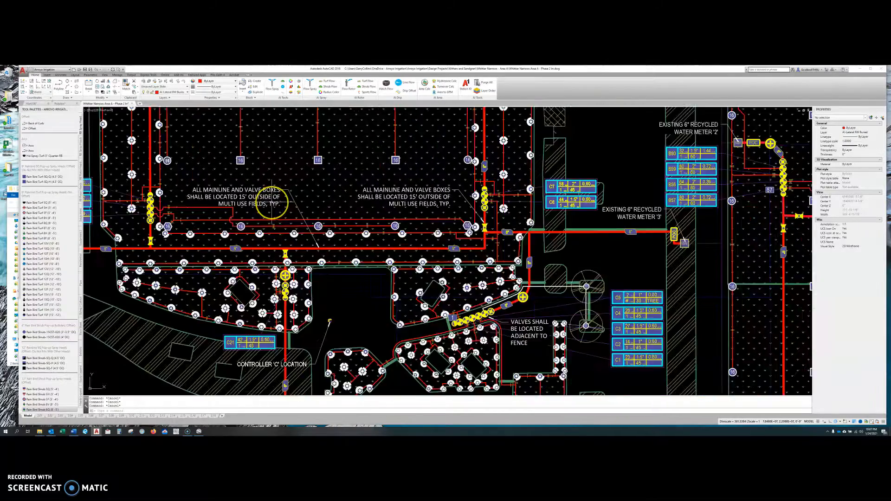
scroll(272, 202, "down", 3)
middle_click_drag(384, 258, 308, 234)
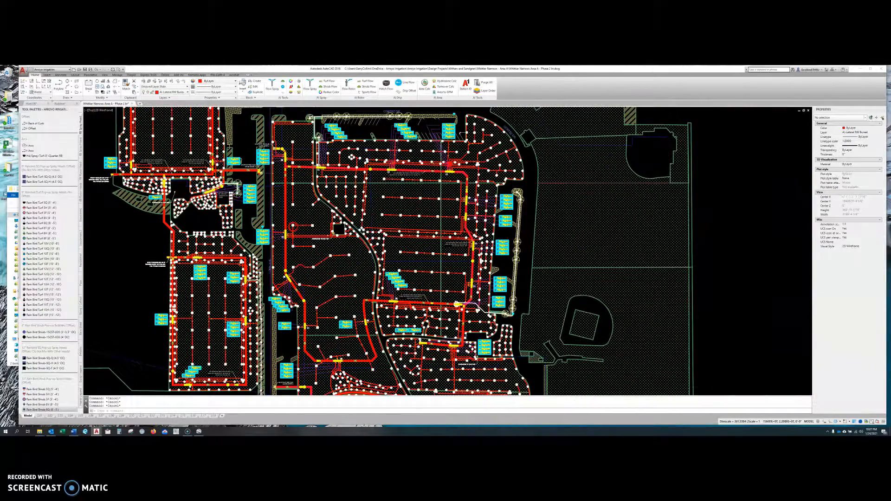
middle_click_drag(407, 353, 330, 227)
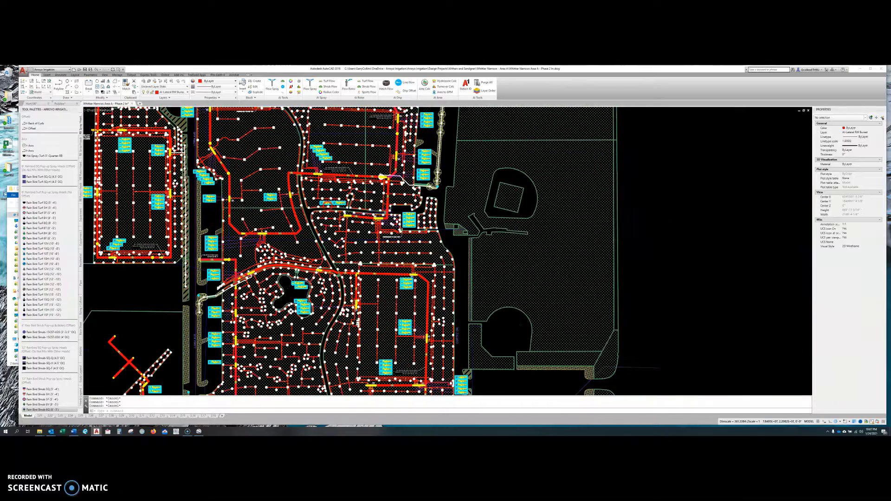
middle_click_drag(361, 310, 372, 201)
scroll(298, 247, "up", 4)
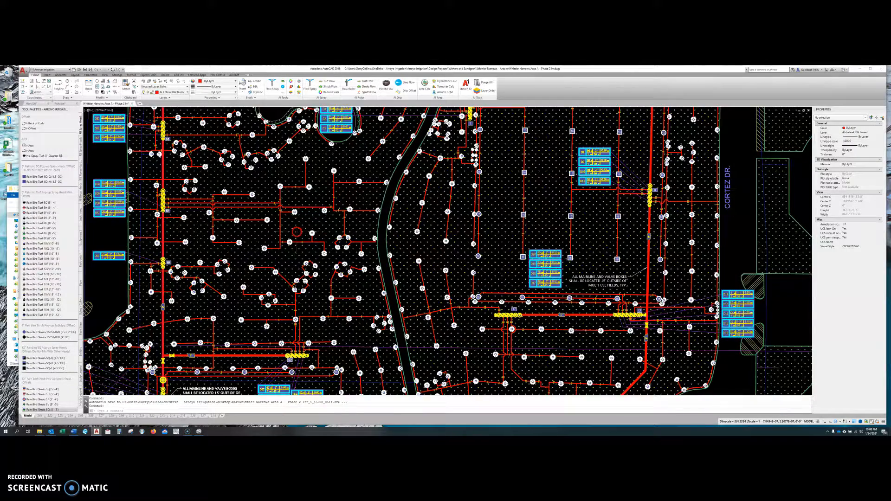
scroll(296, 233, "down", 5)
middle_click_drag(172, 112, 175, 175)
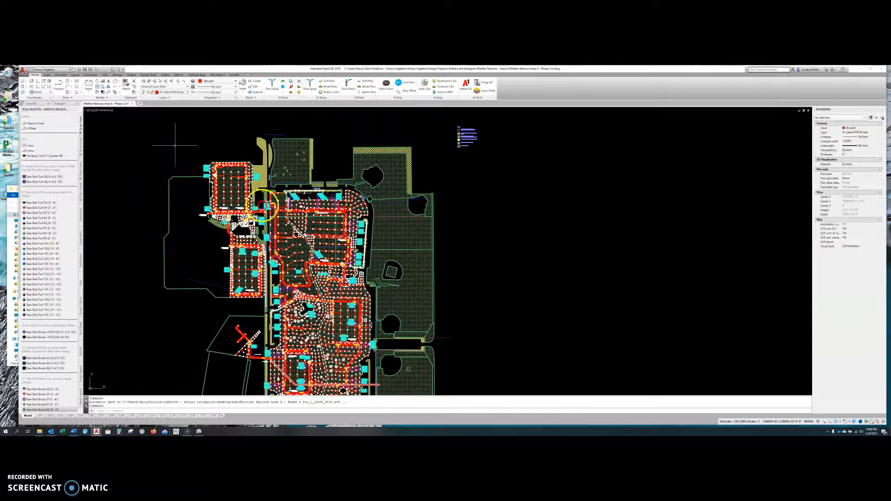
Close the Whittier Narrows Area A - Phase 2 drawing and the Polyline drawing without saving their changes
left_click(131, 103)
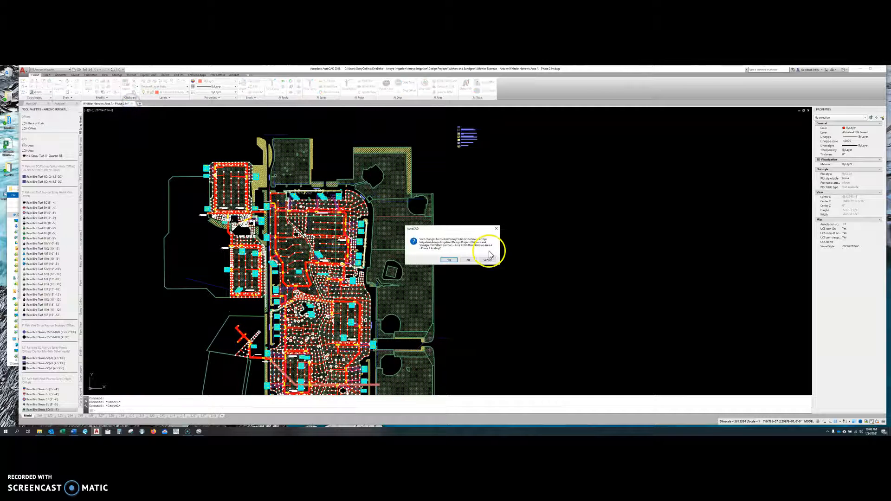
left_click(473, 260)
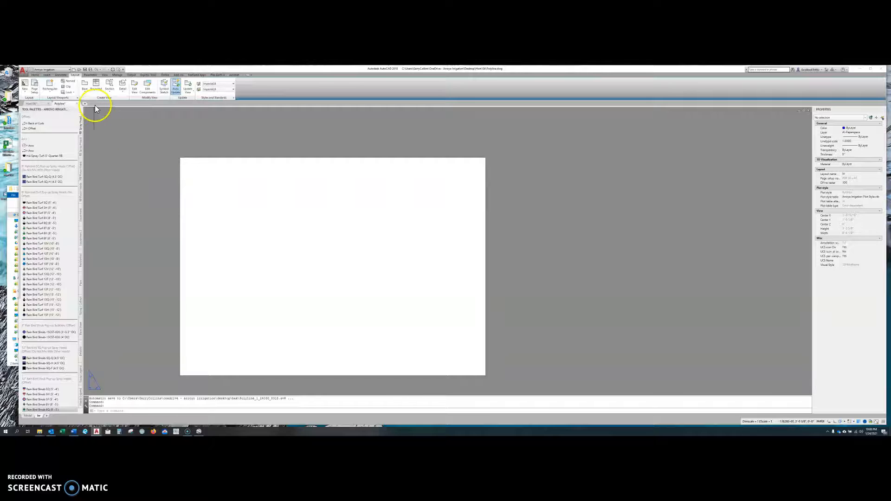
left_click(77, 103)
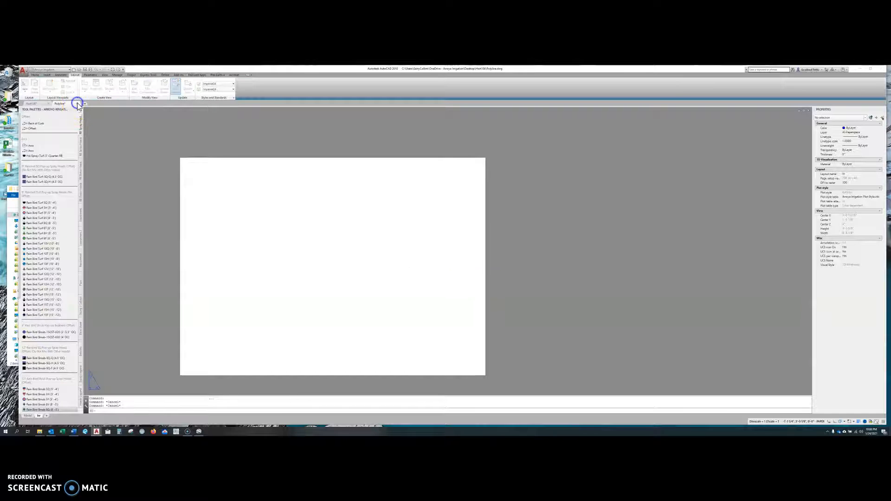
left_click(462, 256)
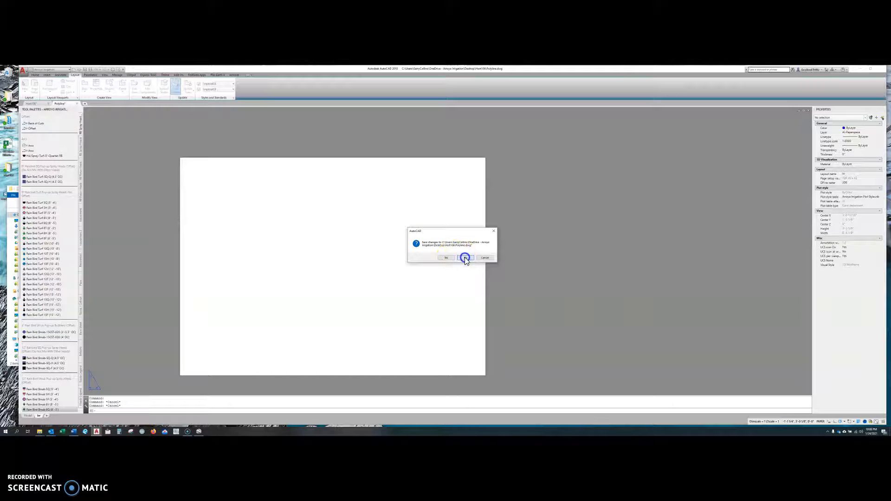
Switch the remaining open drawing to model space and bring an empty drawing area into view
left_click(30, 417)
scroll(218, 304, "down", 5)
middle_click_drag(274, 233, 221, 291)
scroll(183, 253, "down", 3)
middle_click_drag(292, 197, 260, 257)
scroll(259, 179, "up", 2)
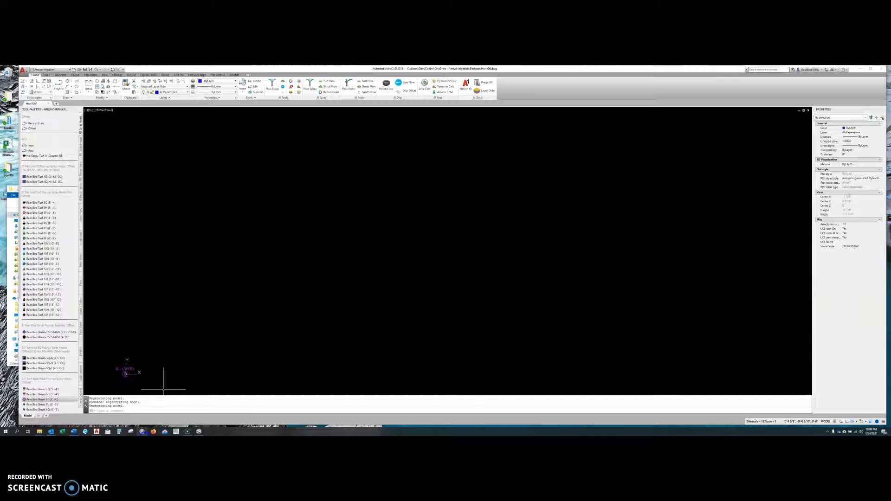
left_click(314, 192)
key("Escape")
key("Escape")
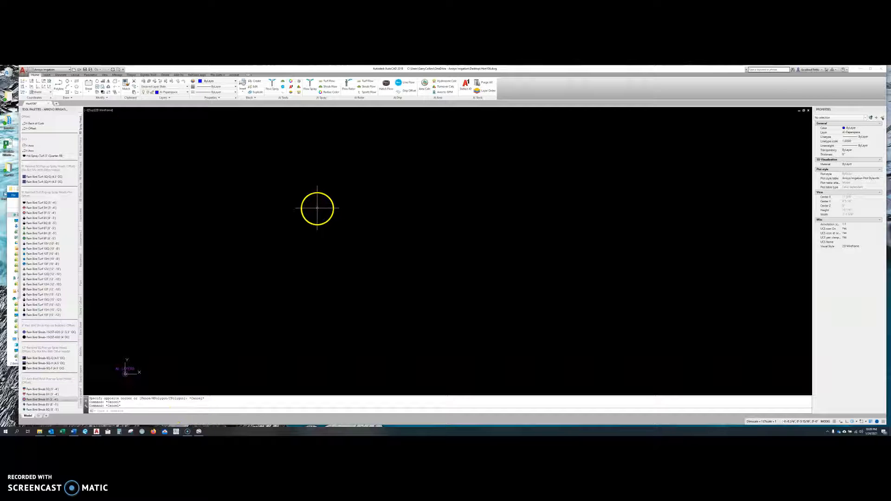
type("pl")
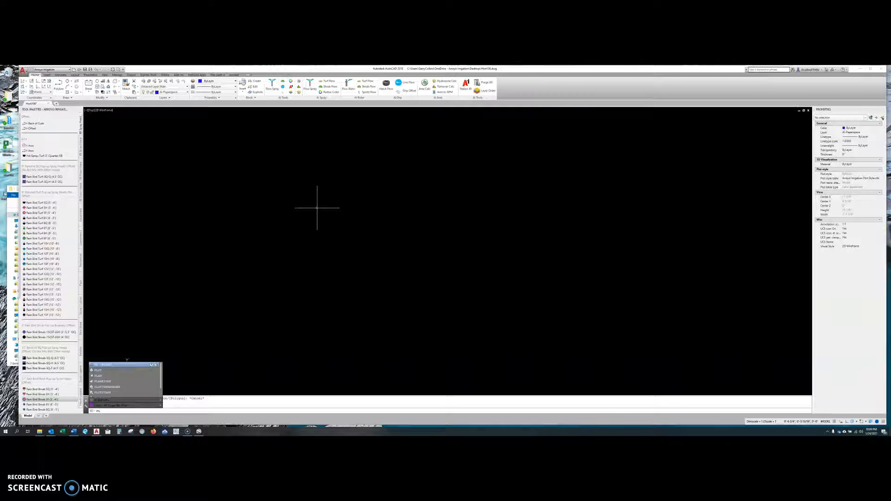
key("Escape")
key("Escape")
key("Escape")
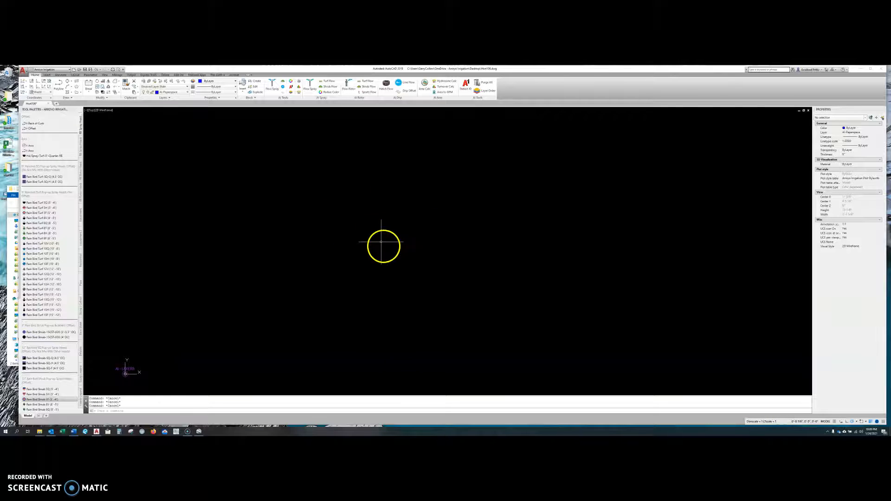
Turn on Dynamic Input, start the Polyline command to show its prompt at the cursor, and cancel the command
left_click(841, 423)
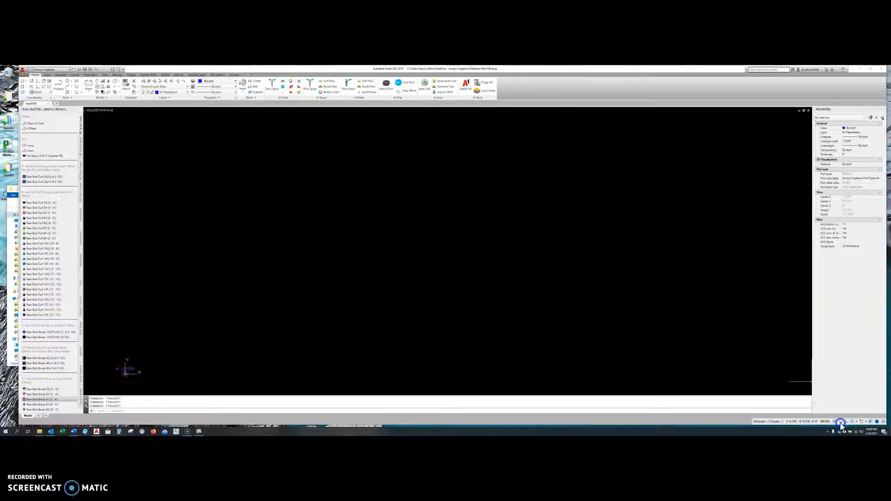
left_click(323, 231)
type("pl")
key("Return")
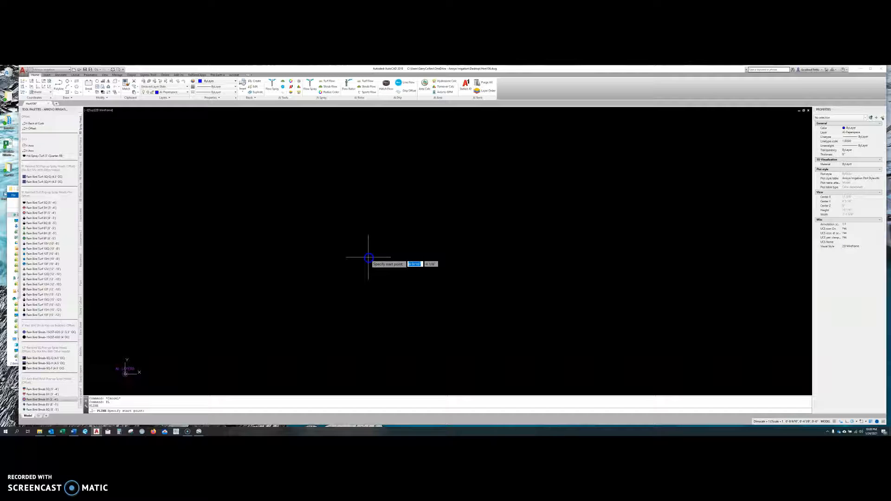
key("Escape")
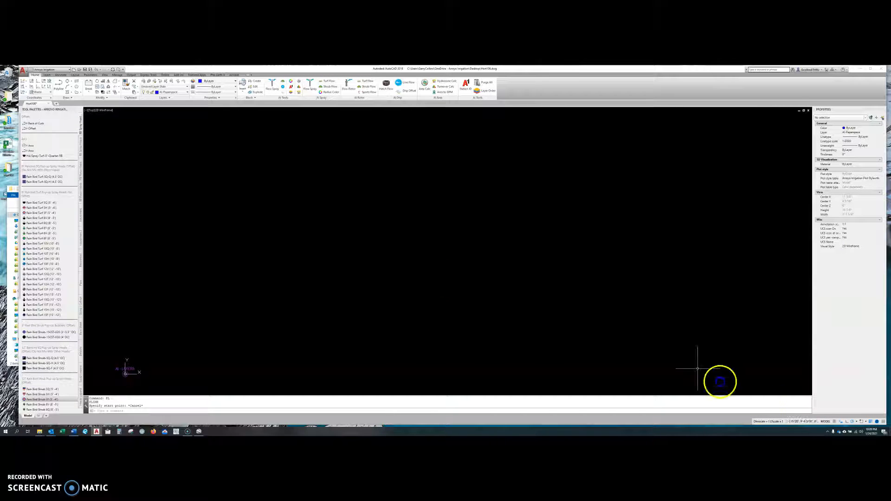
Turn off Dynamic Input, trying out its entry in the status bar customization list along the way
left_click(842, 421)
left_click(884, 422)
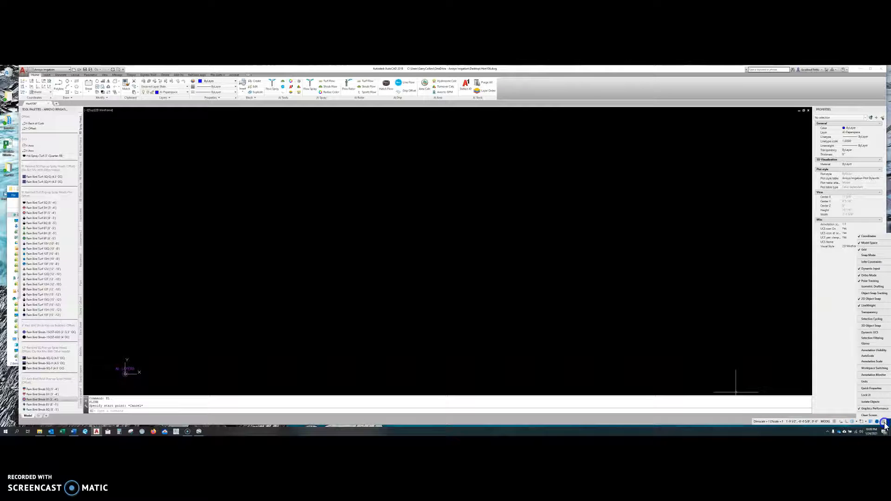
left_click(874, 269)
left_click(862, 269)
left_click(841, 422)
left_click(539, 290)
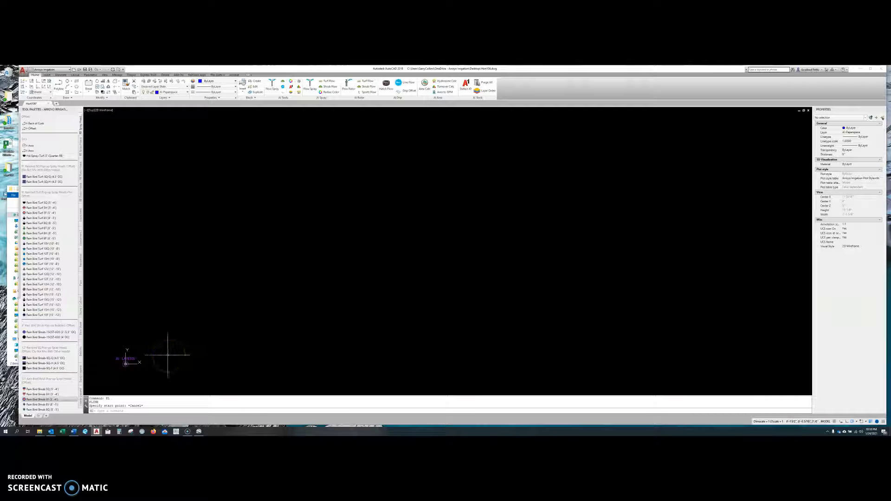
Enter the alias PL on the command line, browse its suggestions, and extend it to PLINE before shortening it back to PL
type("pl")
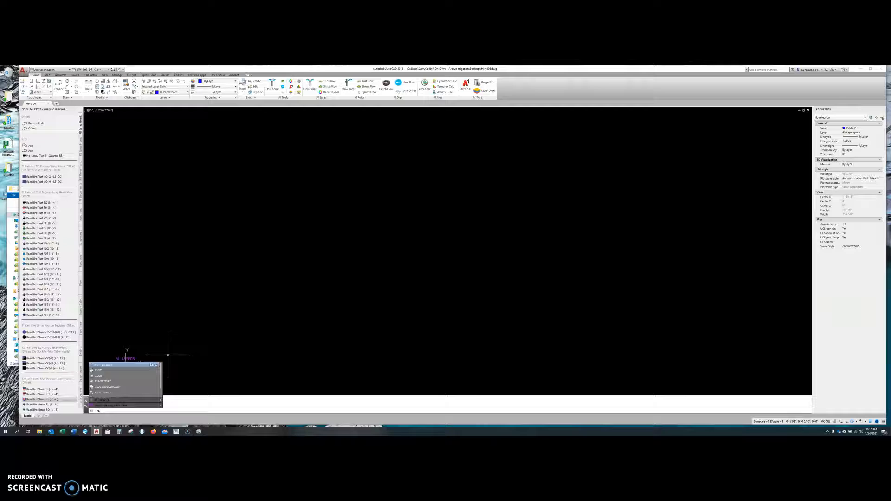
scroll(124, 373, "down", 2)
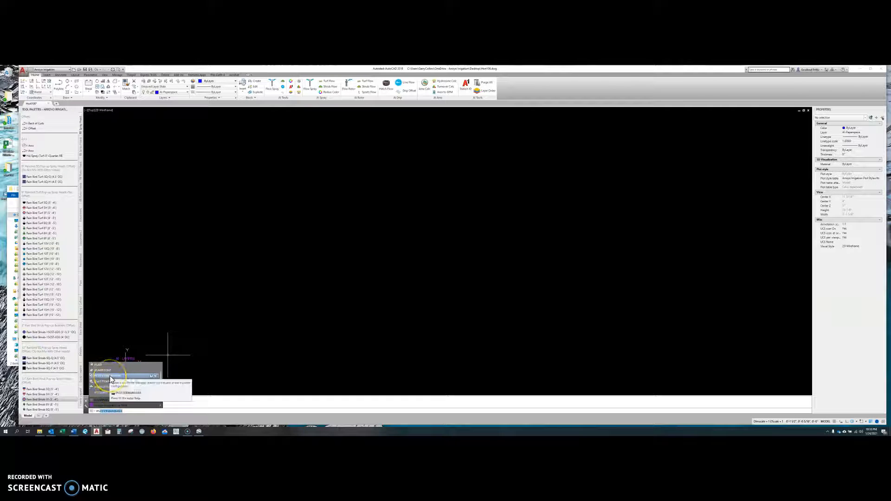
scroll(106, 373, "up", 2)
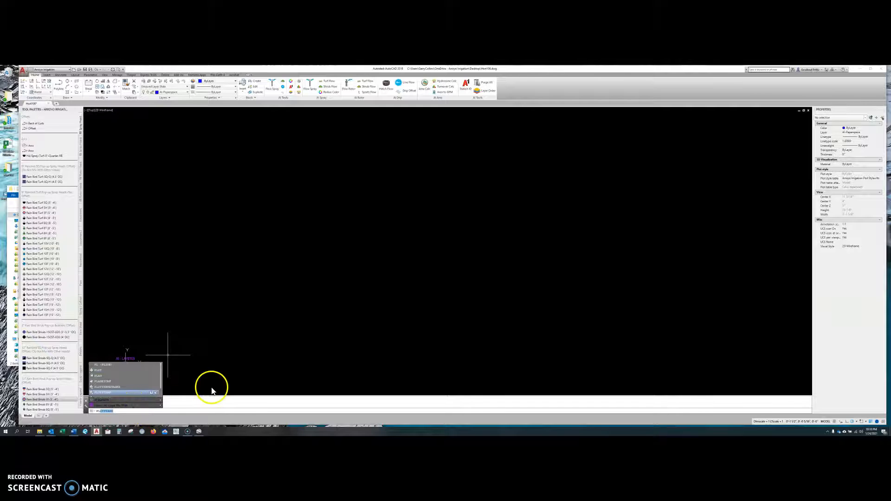
left_click(195, 285)
type("INE")
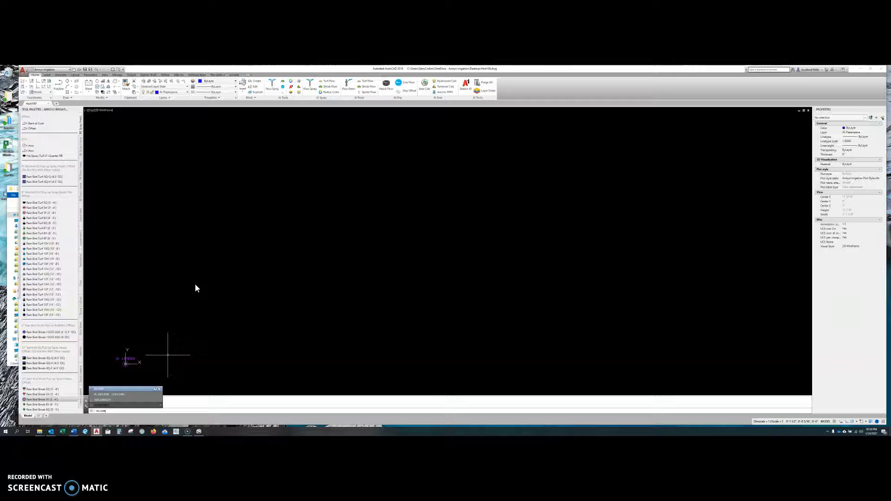
key("BackSpace")
key("BackSpace")
key("BackSpace")
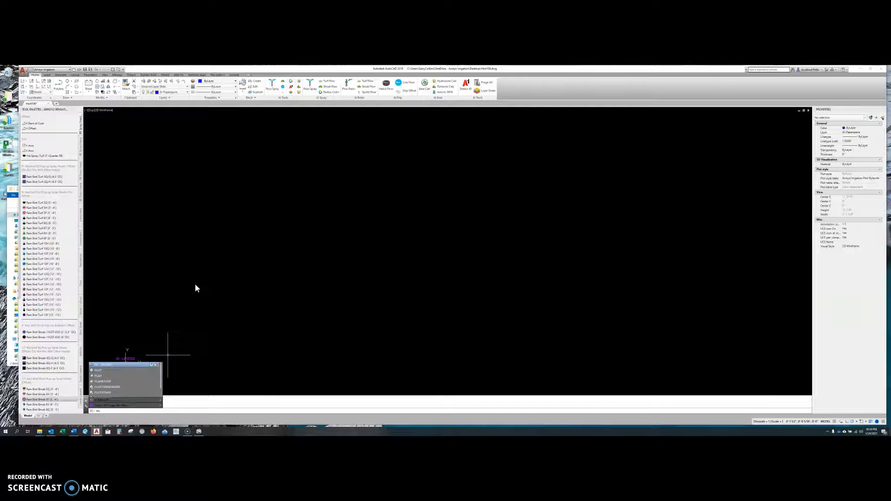
Draw a single-segment vertical polyline in the empty drawing area and end the command
key("Return")
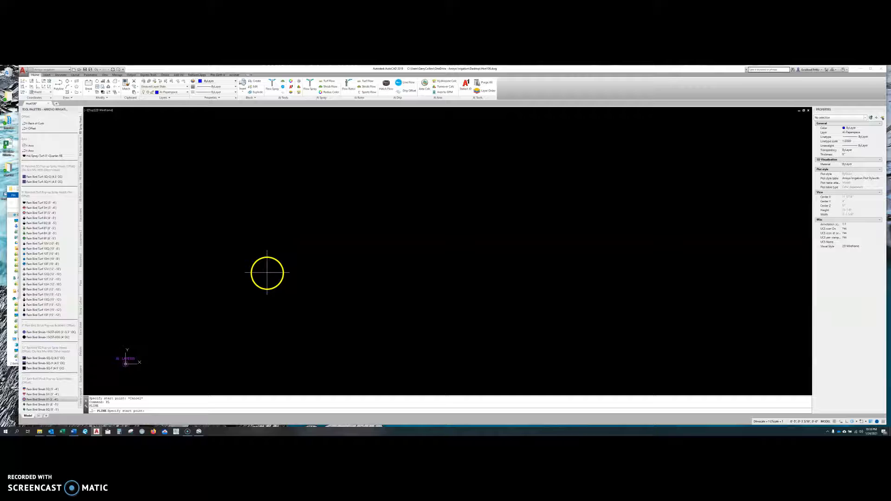
left_click(271, 320)
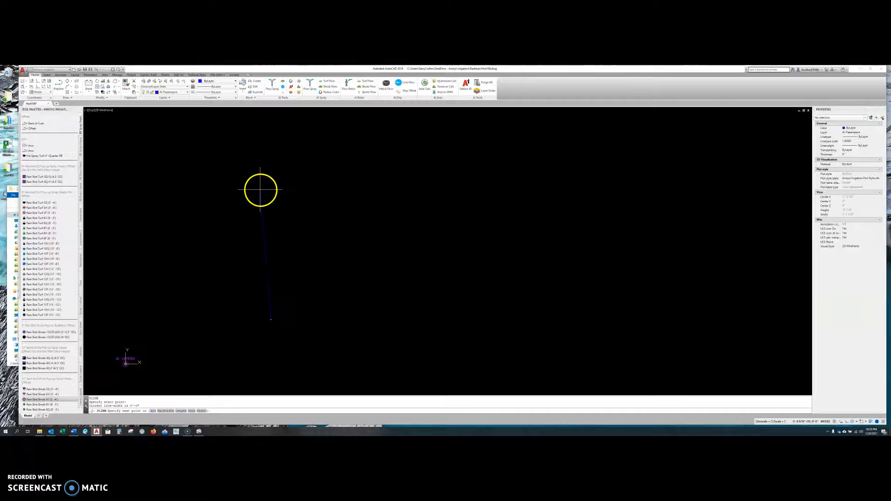
left_click(271, 136)
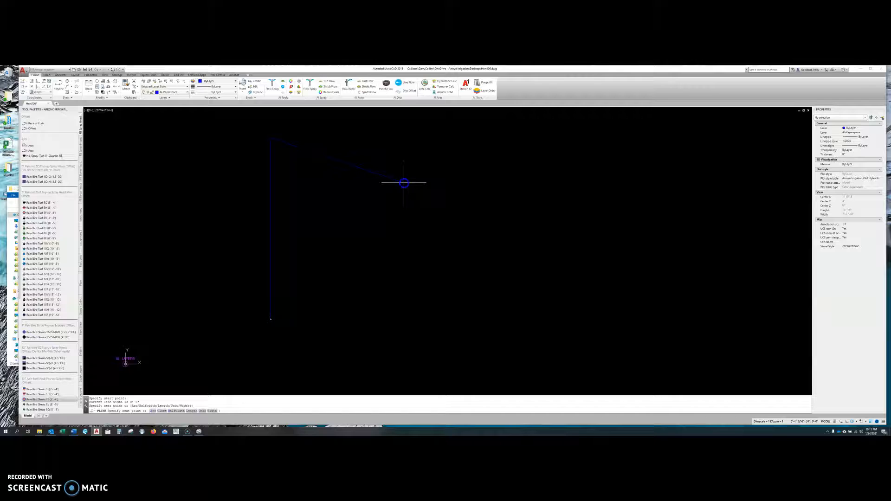
key("Escape")
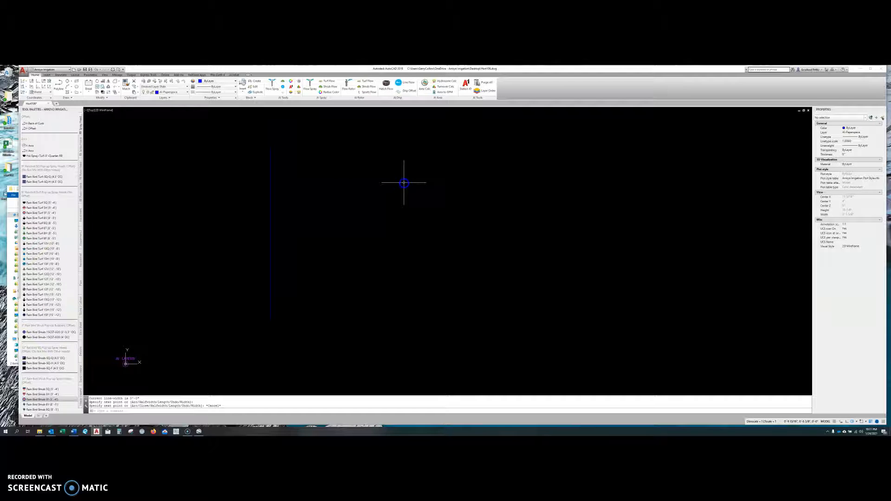
Draw a second polyline beside the vertical line, with one segment slanting up and another sloping down, and end the command
type("pl")
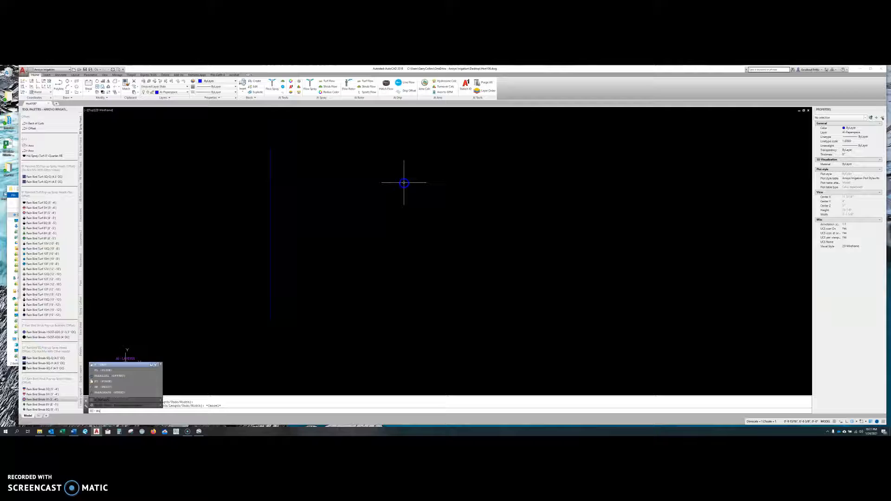
key("Return")
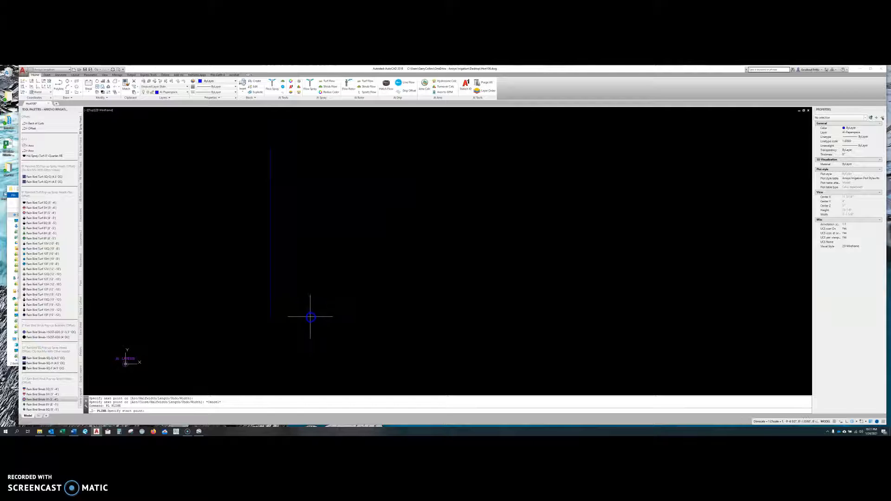
left_click(311, 320)
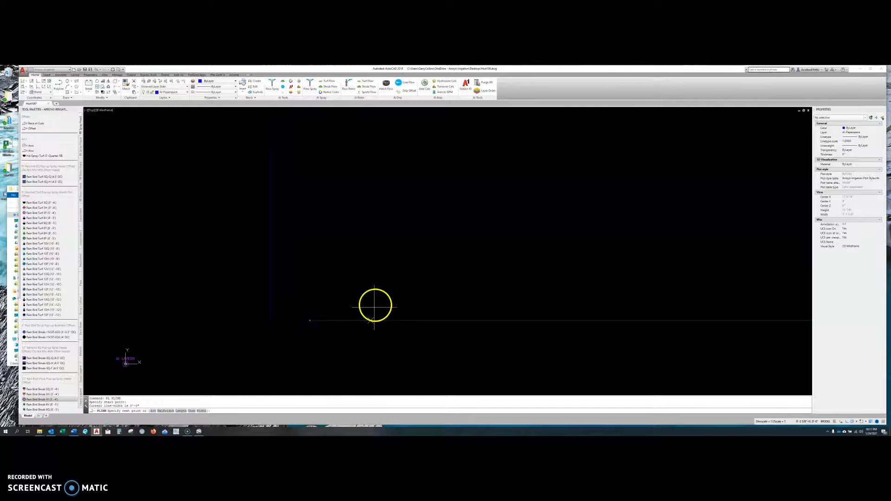
left_click(386, 141)
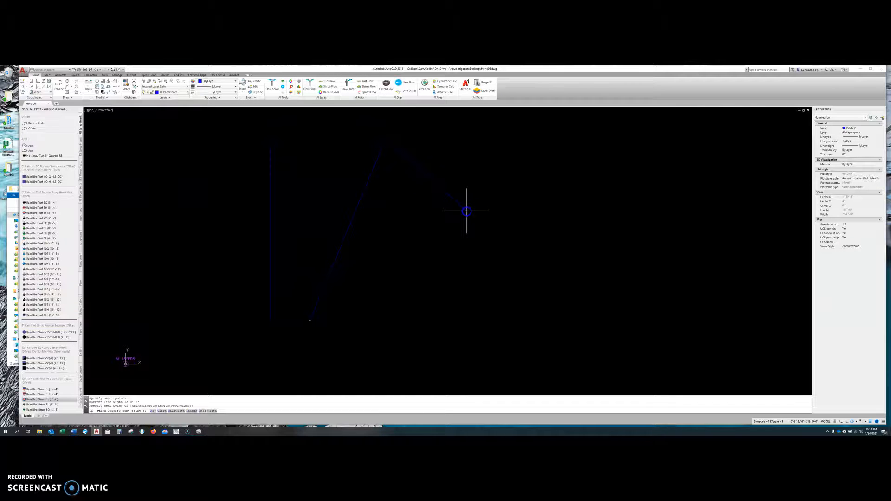
left_click(466, 212)
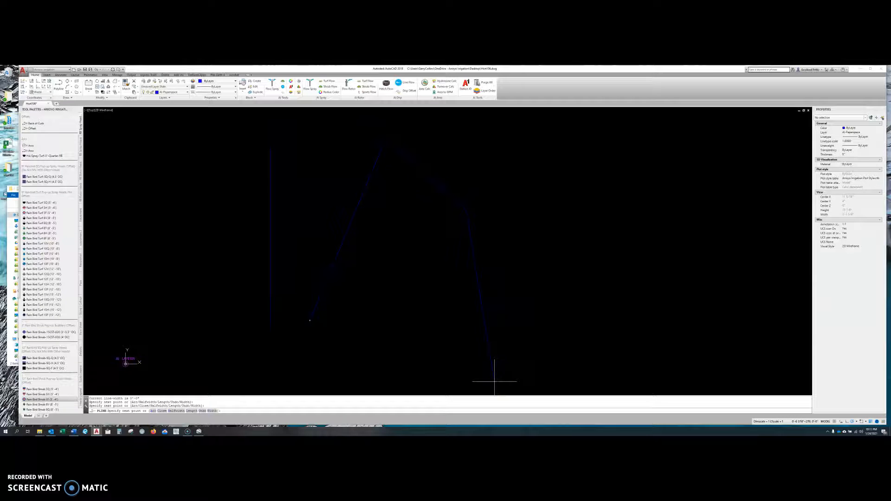
key("Escape")
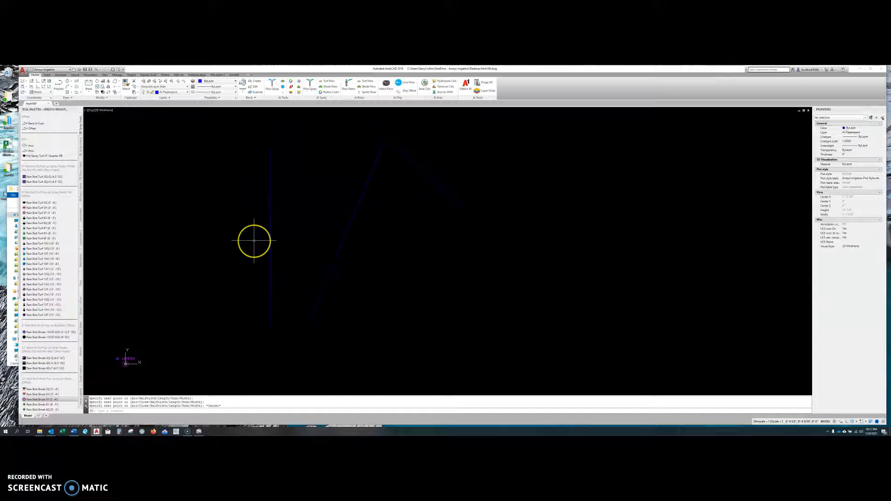
Start a new polyline at the exact coordinates 0,0,0 and inspect its start point at the drawing origin
type("pl")
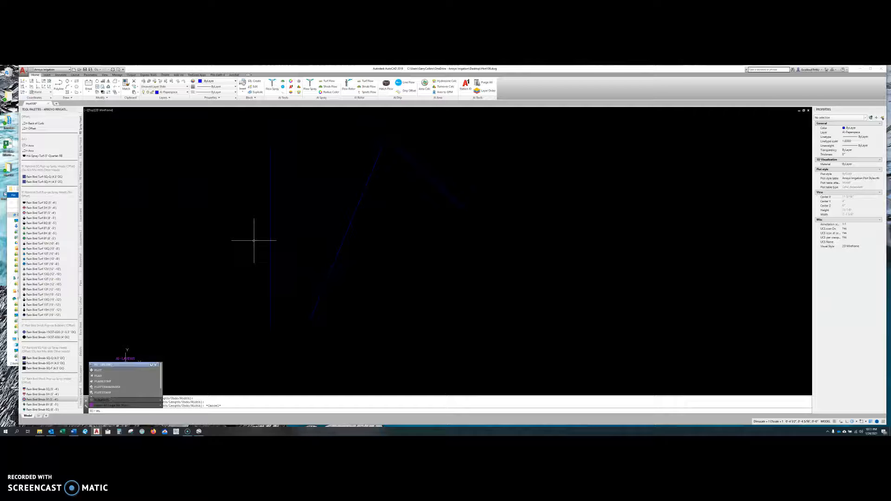
key("Return")
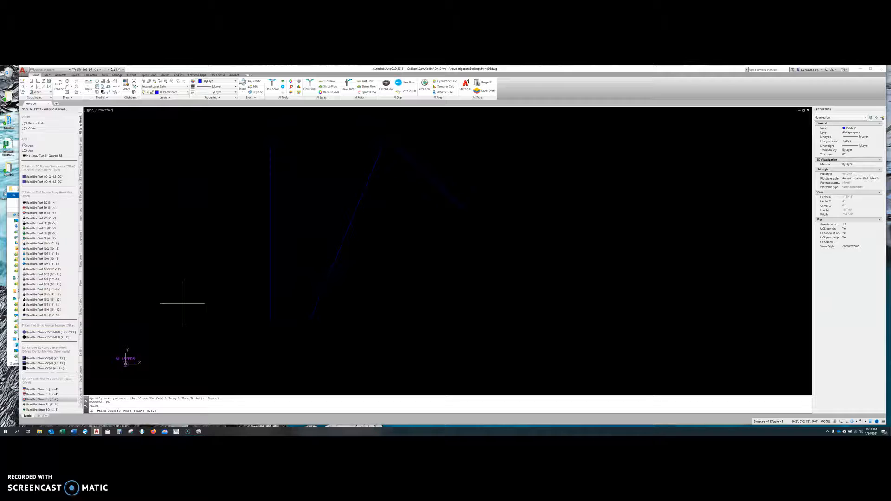
left_click(186, 318)
key("Return")
scroll(127, 366, "up", 5)
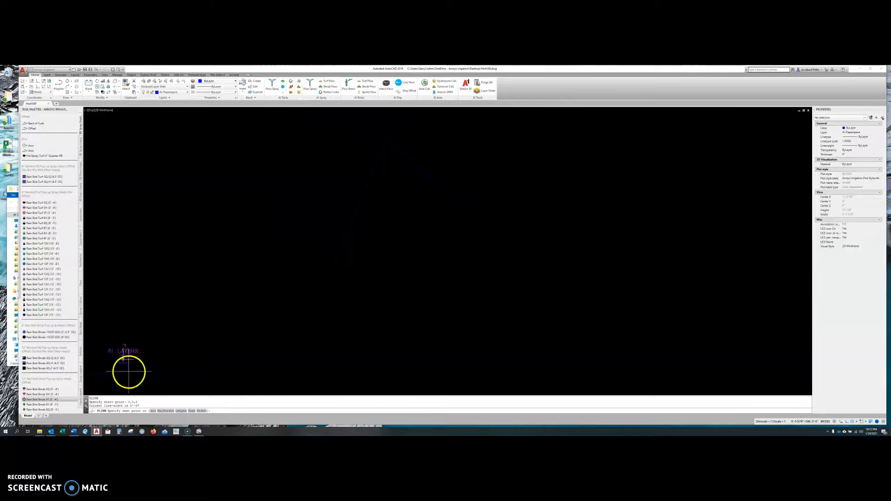
scroll(122, 328, "up", 3)
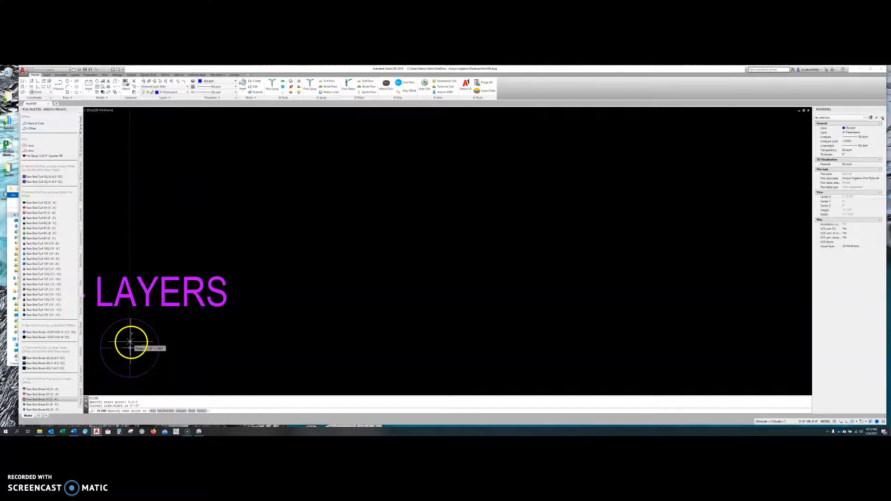
scroll(154, 364, "down", 3)
scroll(155, 363, "down", 4)
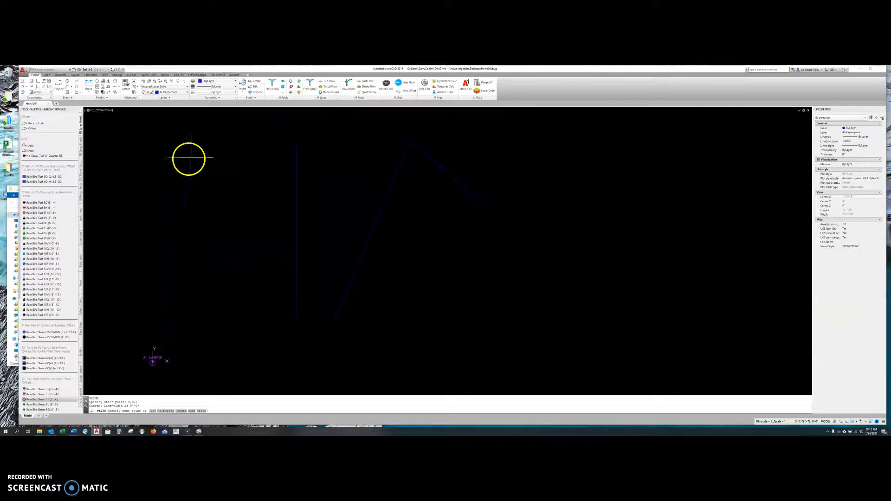
Continue the polyline from the origin with six zigzag segments beside the vertical line and end the command
left_click(118, 144)
left_click(235, 239)
left_click(247, 134)
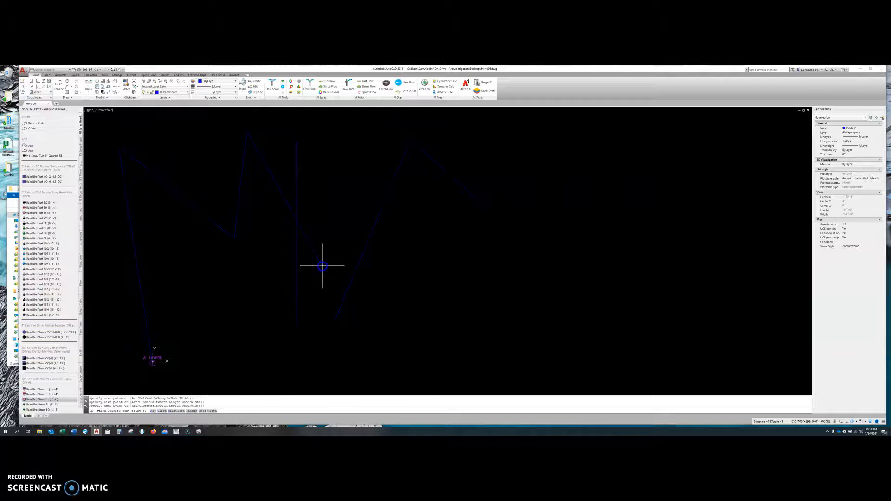
left_click(266, 268)
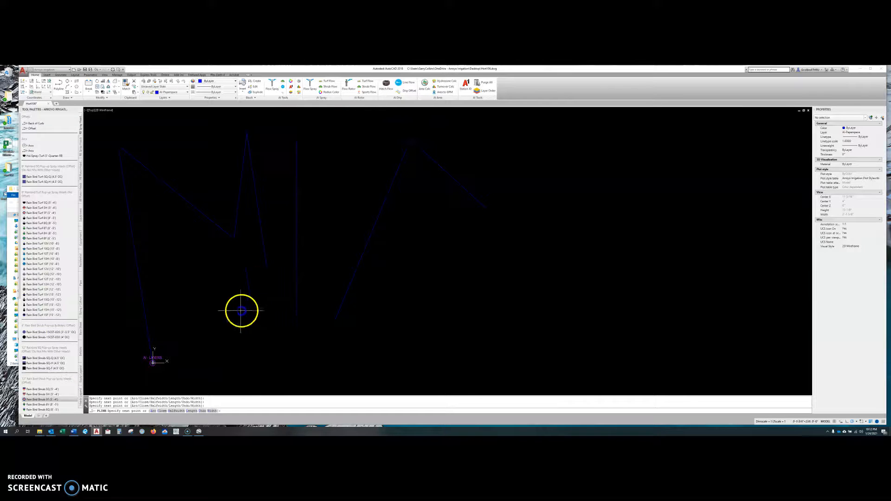
left_click(214, 296)
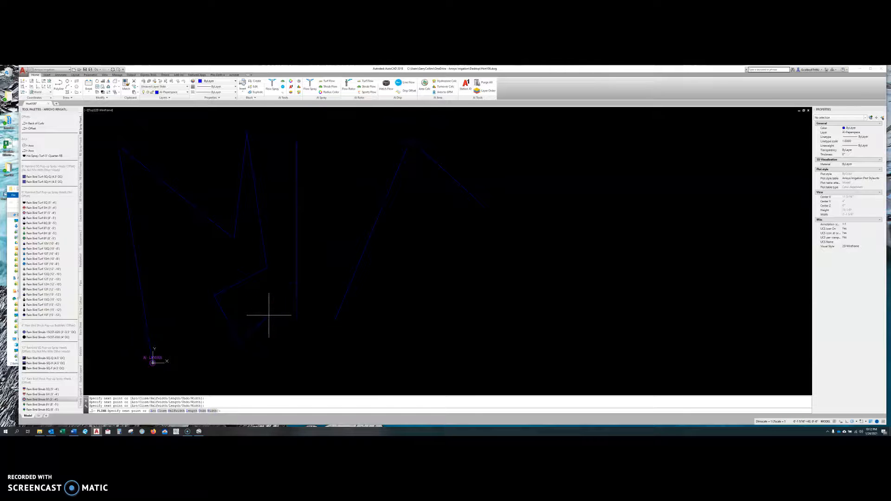
key("Escape")
left_click(297, 363)
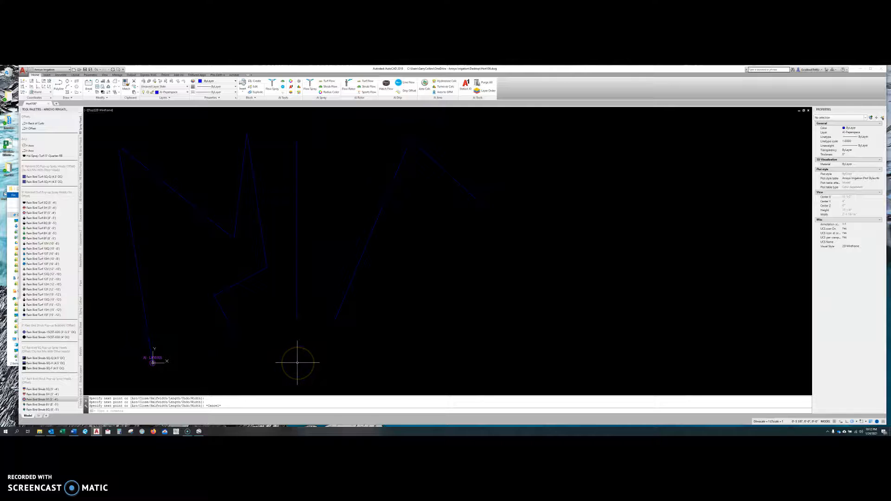
Select the zigzag polyline and stretch its first upper vertex outward and the following inner vertex up and to the left by their grips
left_click(260, 214)
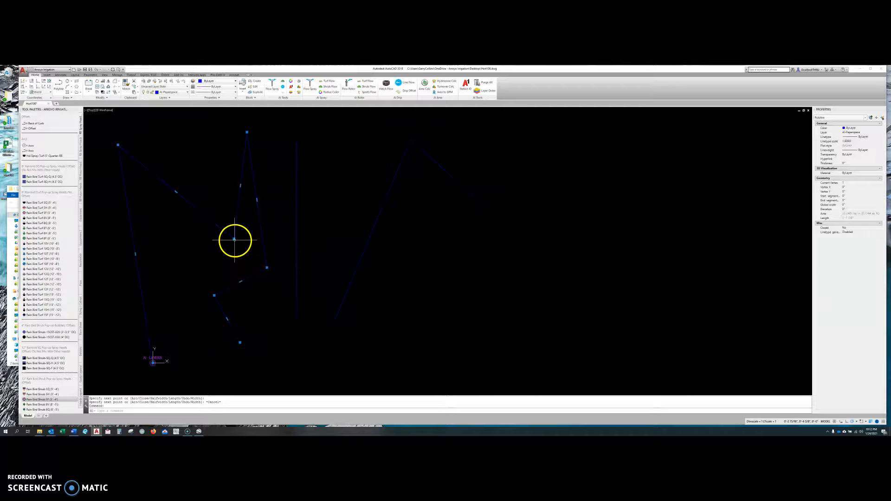
mouse_move(176, 192)
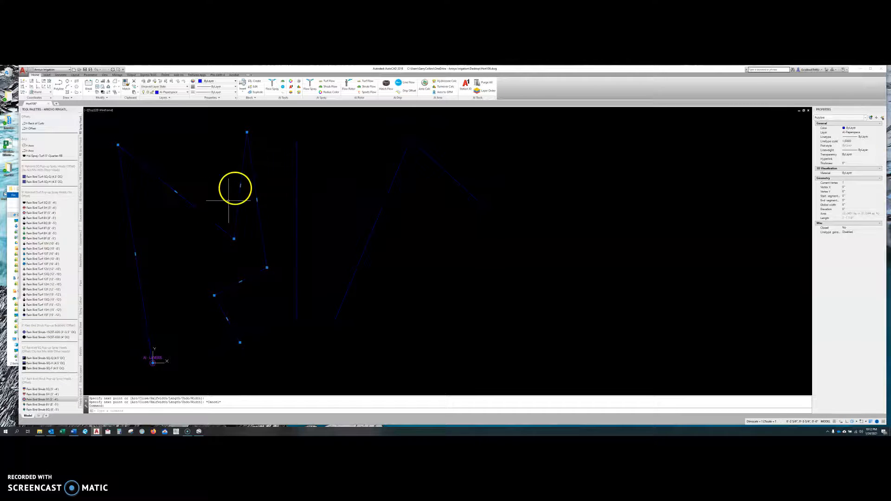
middle_click_drag(207, 173, 234, 200)
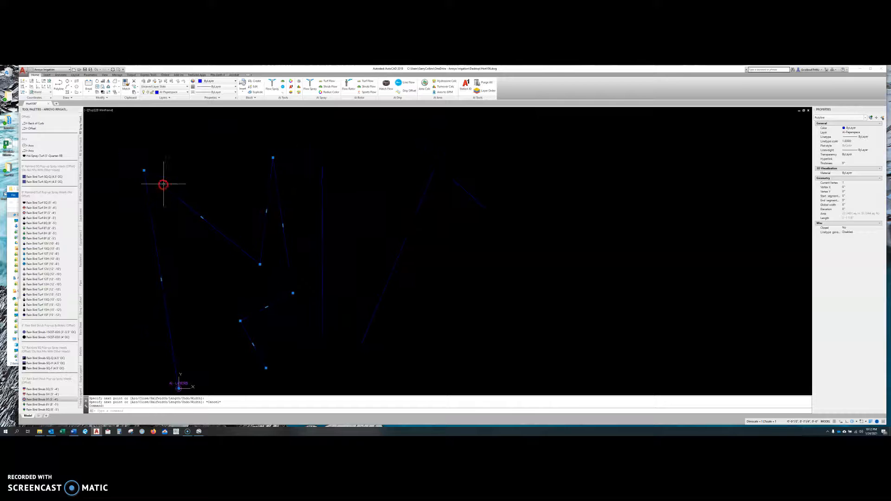
left_click(145, 171)
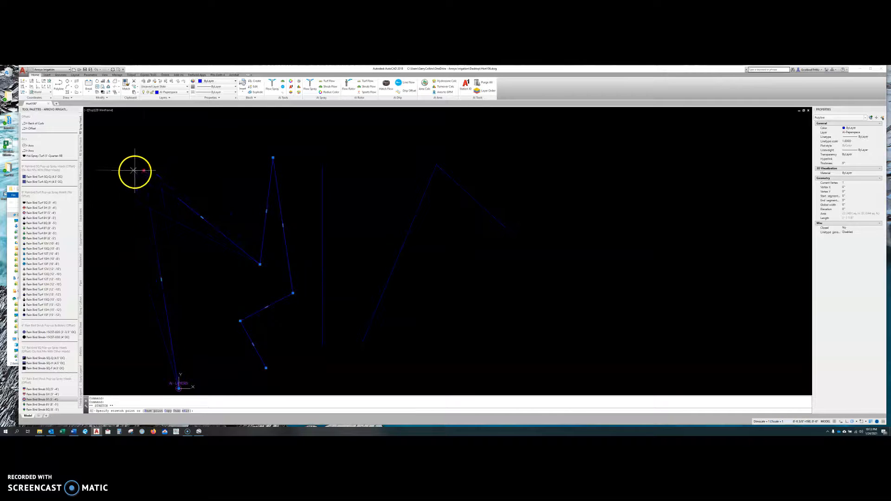
left_click(125, 144)
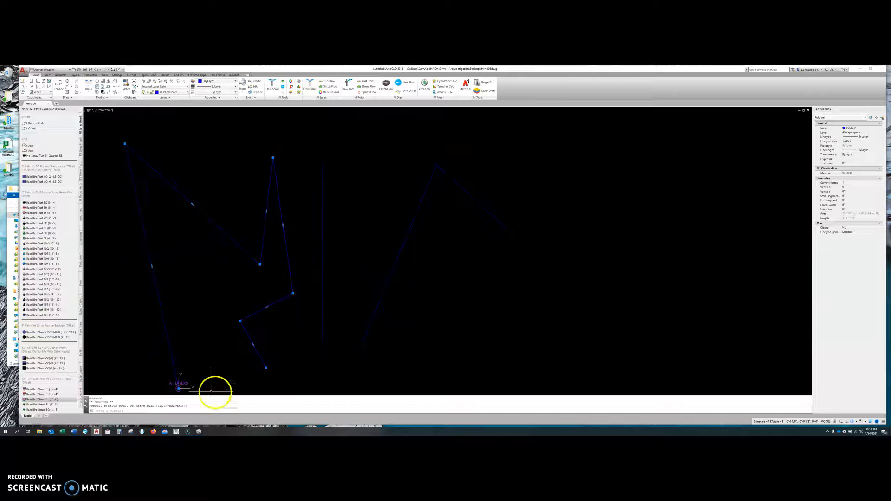
left_click(260, 264)
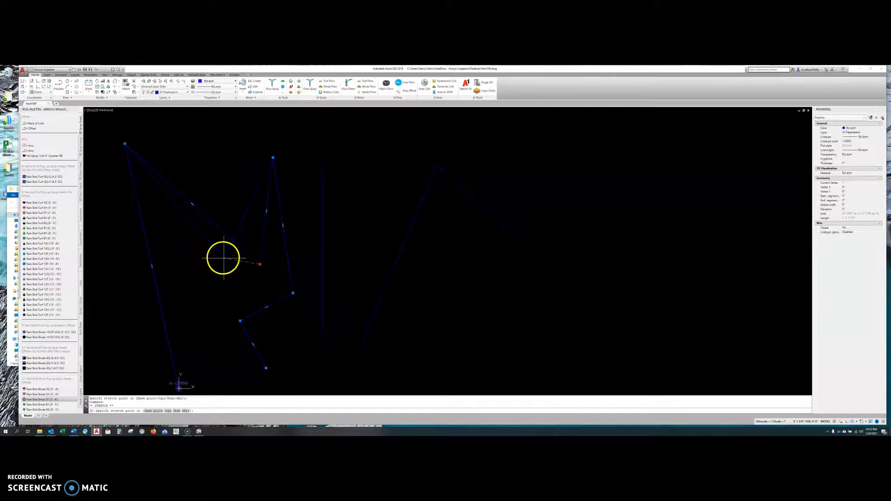
left_click(209, 228)
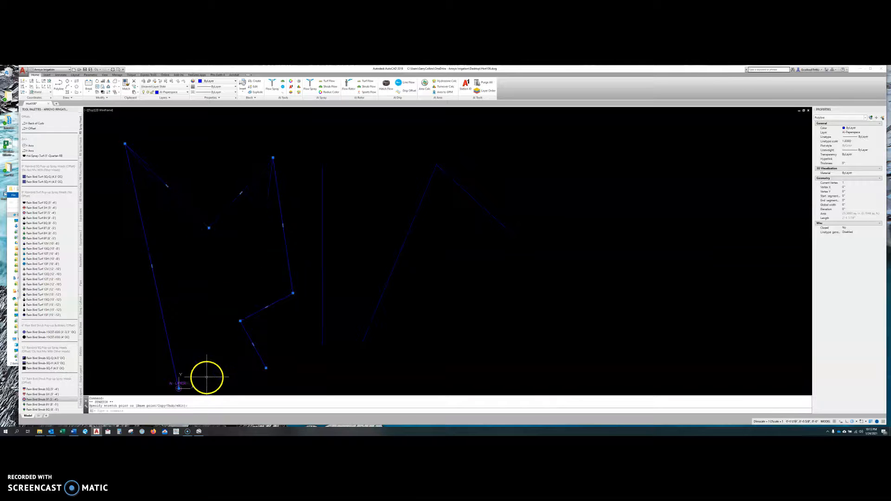
Shift two neighbouring middle segments of the zigzag polyline by their midpoint grips and clear the selection
left_click(239, 192)
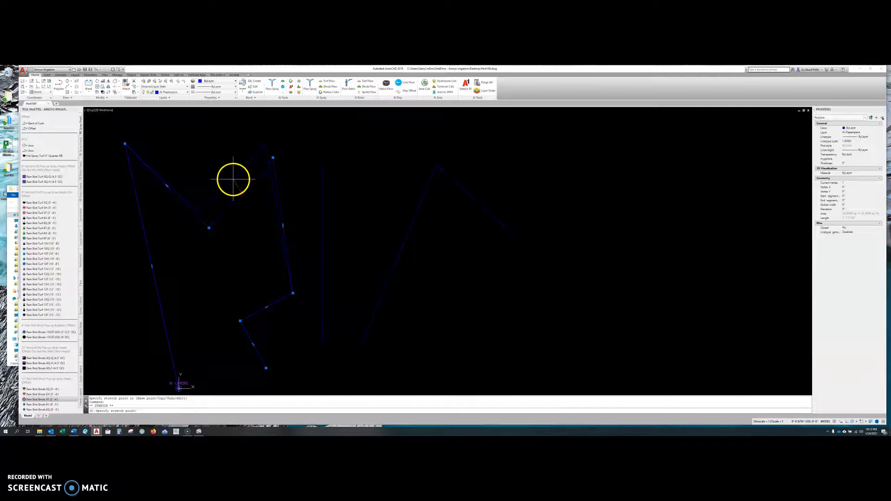
left_click(228, 181)
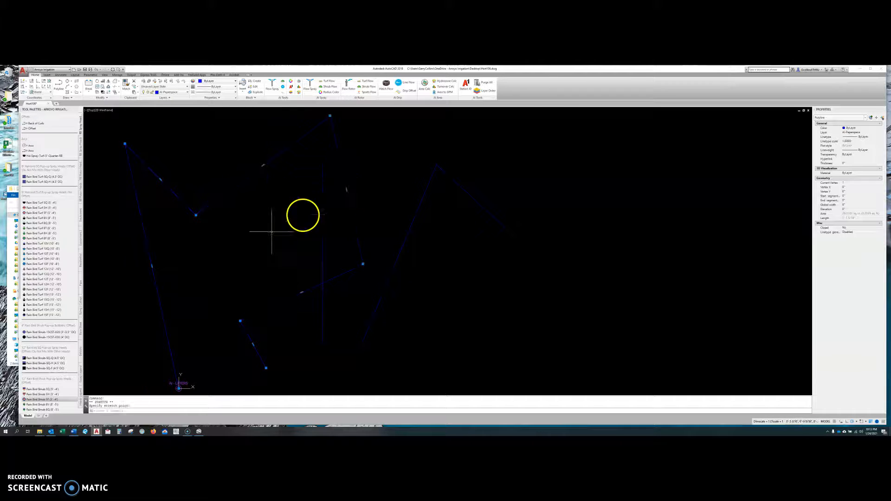
key("Escape")
key("Escape")
key("Escape")
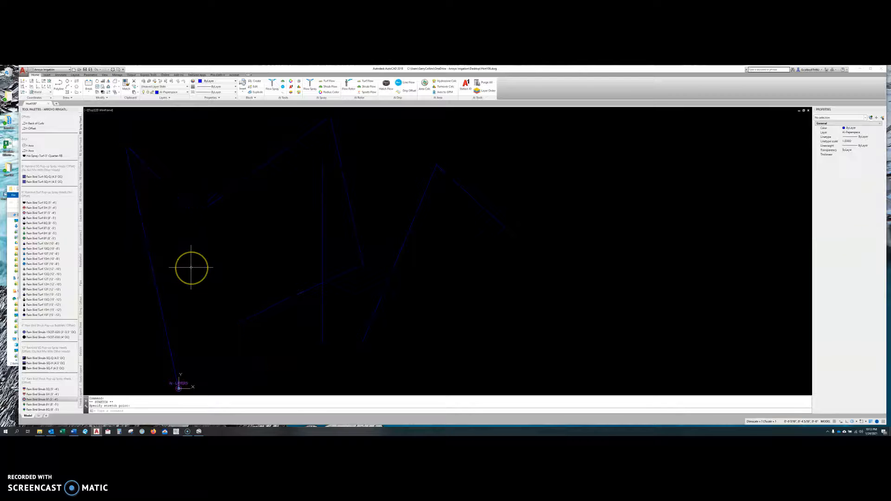
Select the zigzag polyline again, move its long steep segment back to the left of the vertical line by its midpoint grip, and deselect it
scroll(167, 253, "down", 2)
middle_click_drag(346, 255, 302, 261)
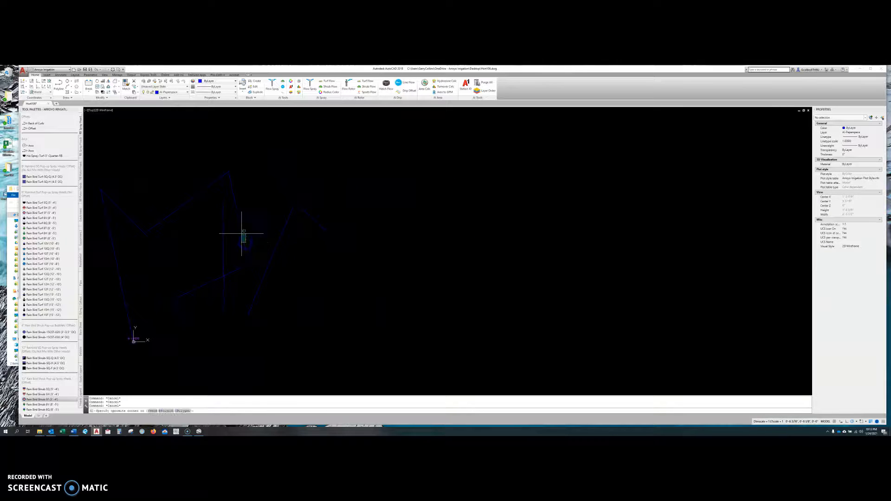
left_click(243, 230)
left_click(239, 216)
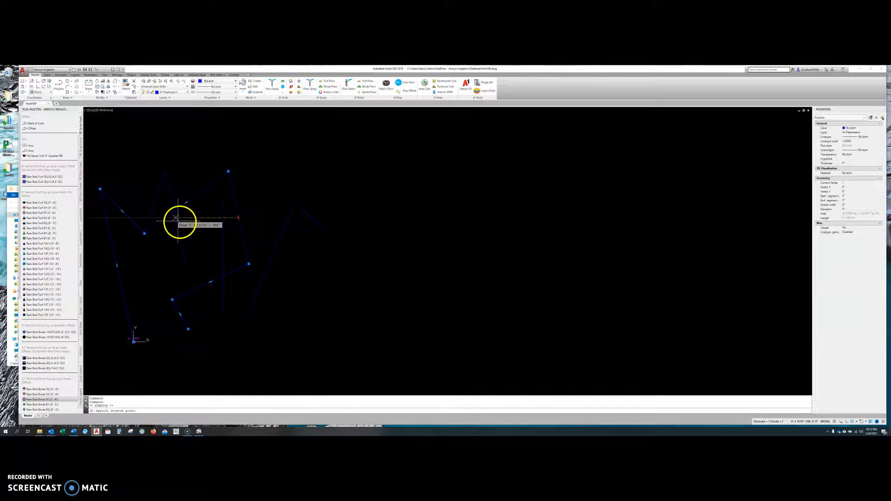
key("Escape")
key("Escape")
key("Escape")
Draw a polyline with one large arc segment bulging to the right in the empty space right of the zigzags, and end the command
middle_click_drag(458, 262, 422, 270)
type("a")
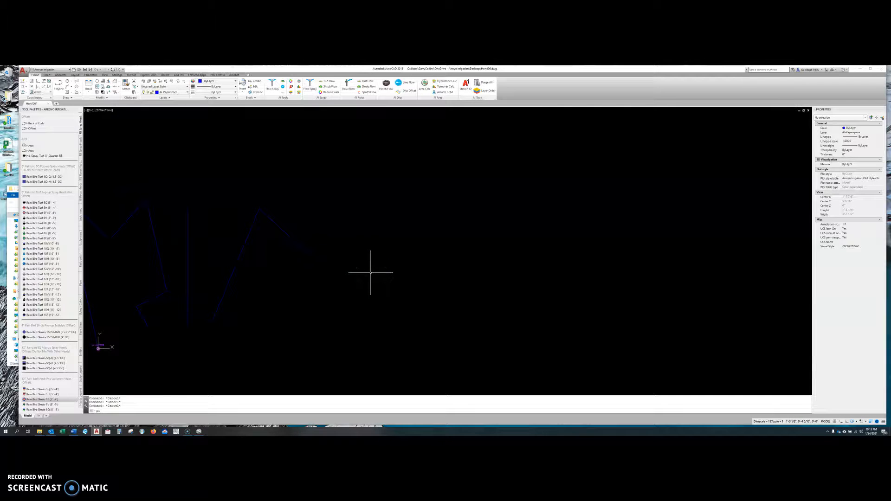
type("l")
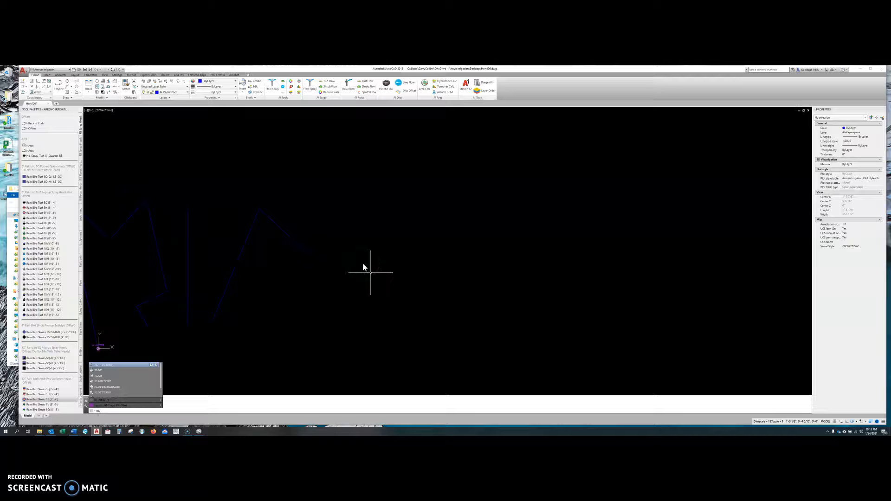
key("Return")
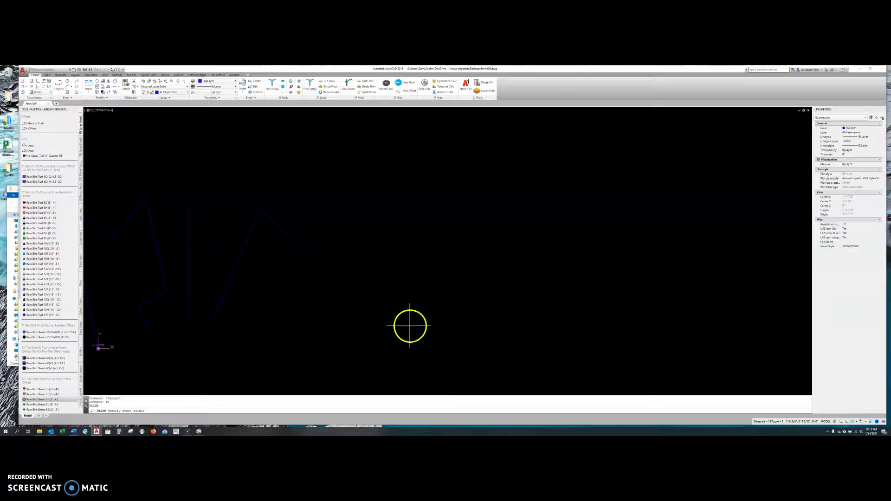
left_click(409, 336)
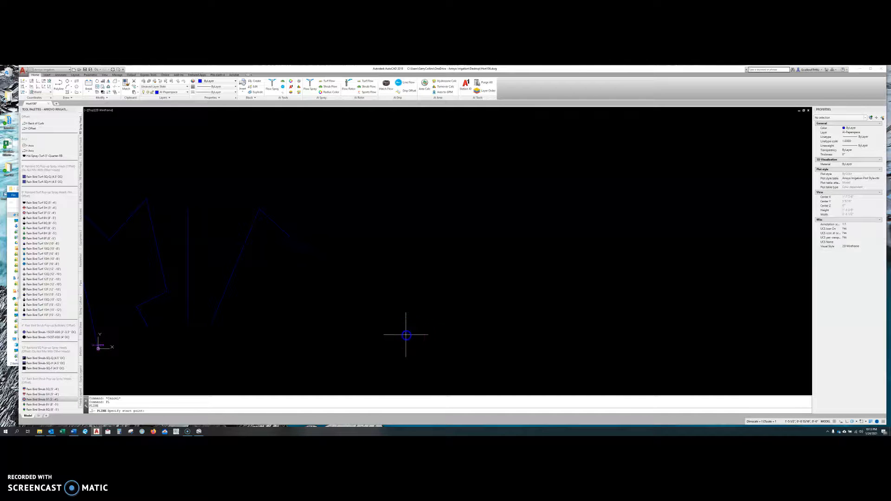
left_click(409, 266)
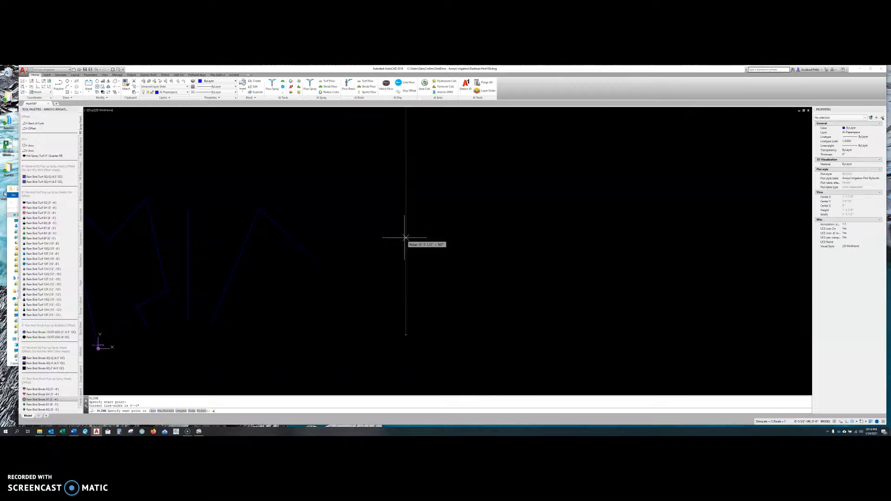
key("Return")
left_click(406, 239)
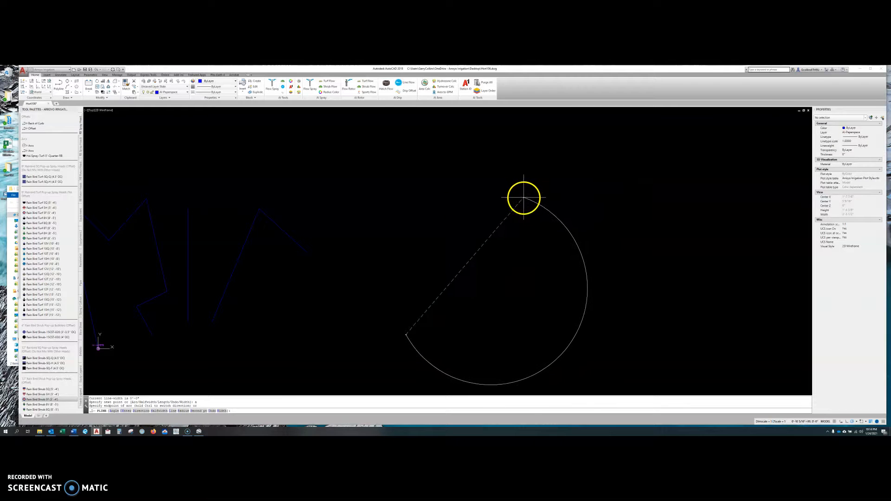
left_click(519, 166)
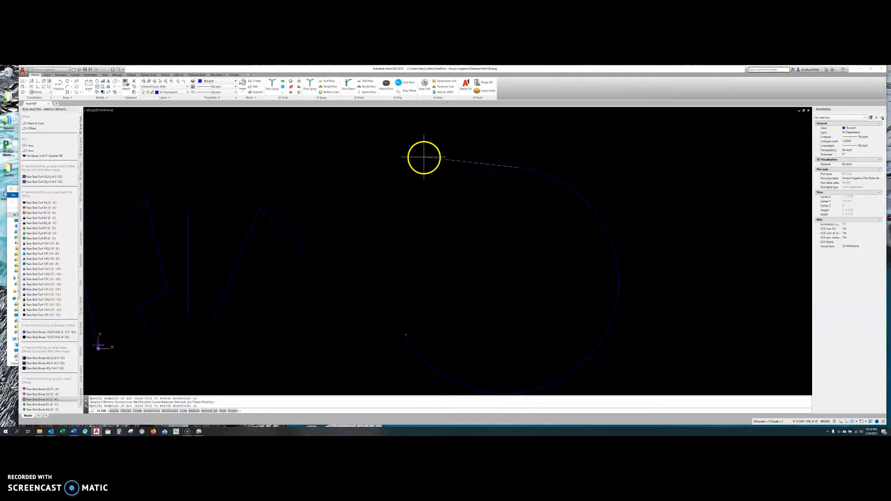
key("Escape")
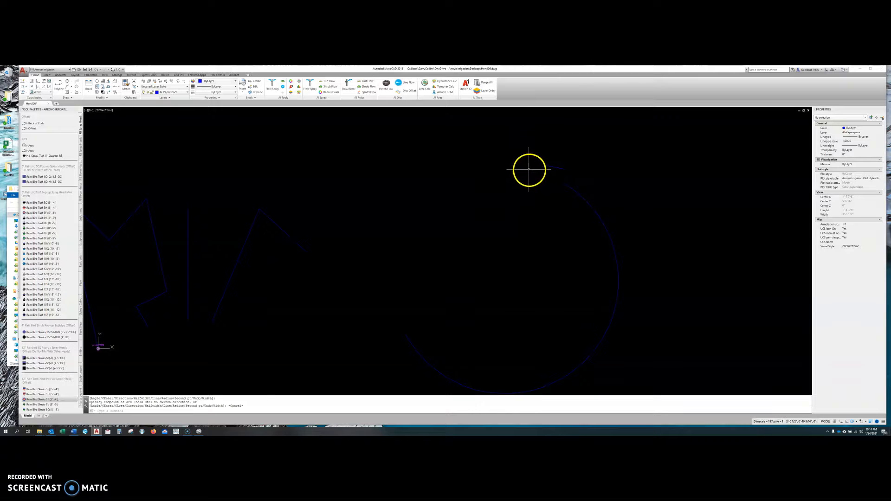
Select the arc polyline, pull its midpoint grip inward to flatten the curve, and clear the selection
left_click(529, 169)
middle_click_drag(522, 259, 493, 221)
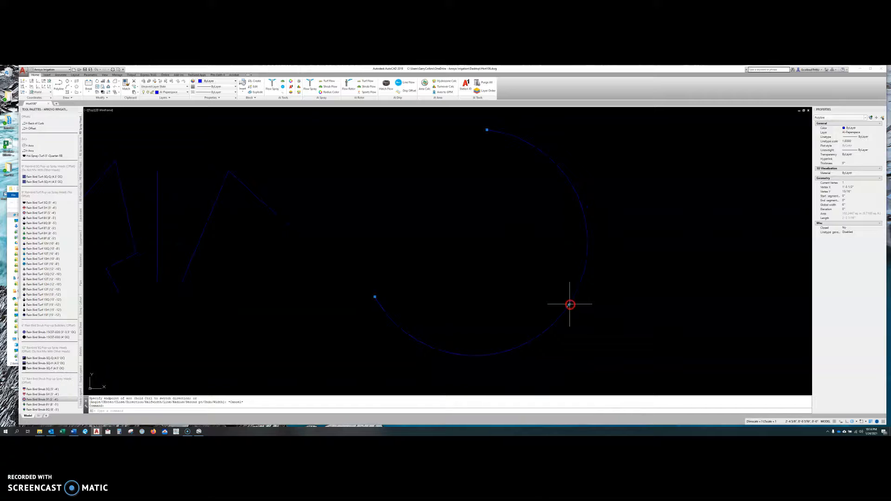
left_click(569, 306)
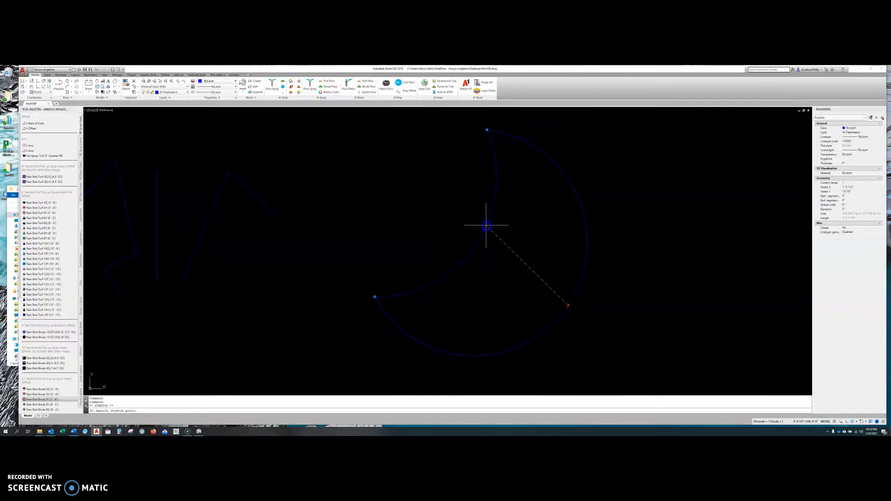
left_click(478, 221)
middle_click_drag(543, 194, 477, 224)
key("Escape")
key("Escape")
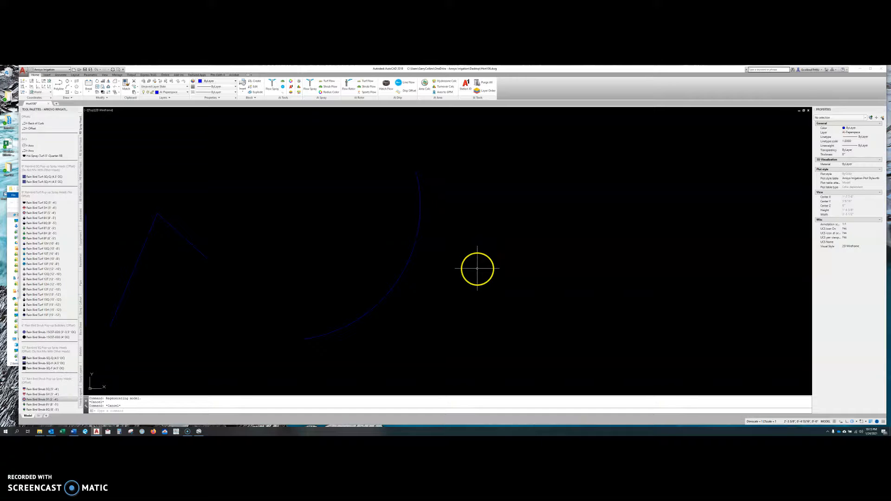
Start another polyline right of the flattened arc, using the Arc and Second pt options for a first arc that bulges left
type("pl")
key("Return")
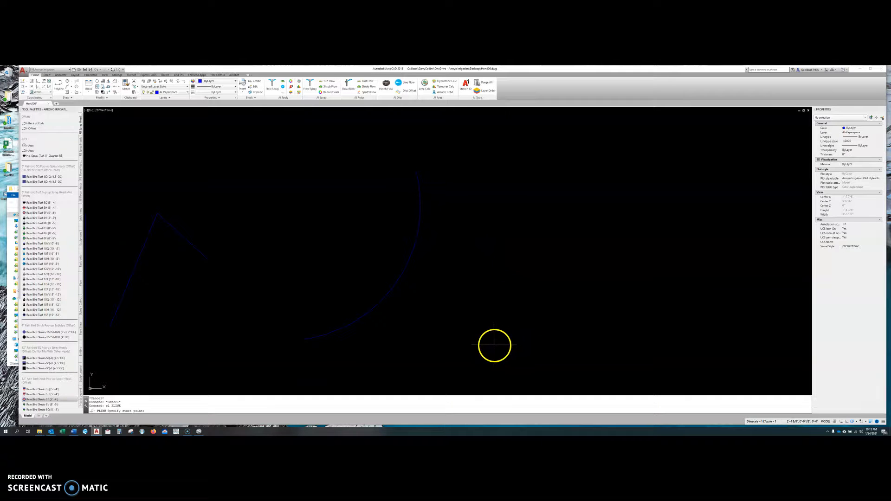
left_click(481, 355)
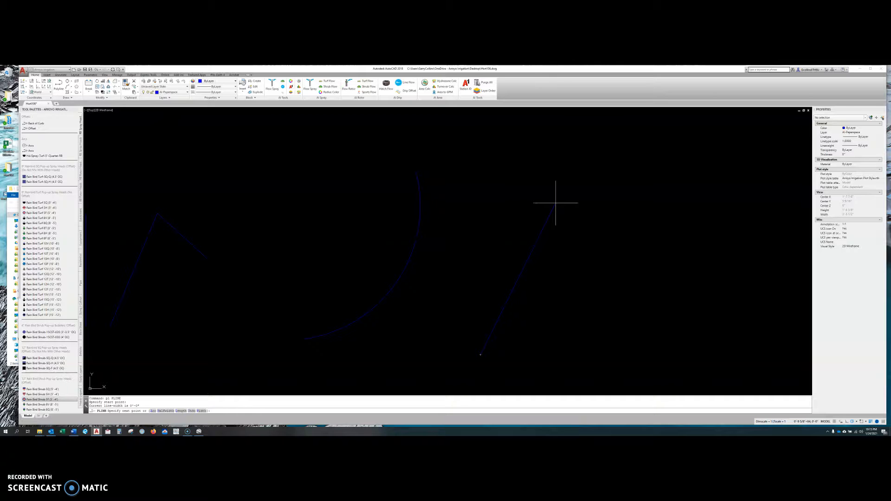
type("a")
key("Return")
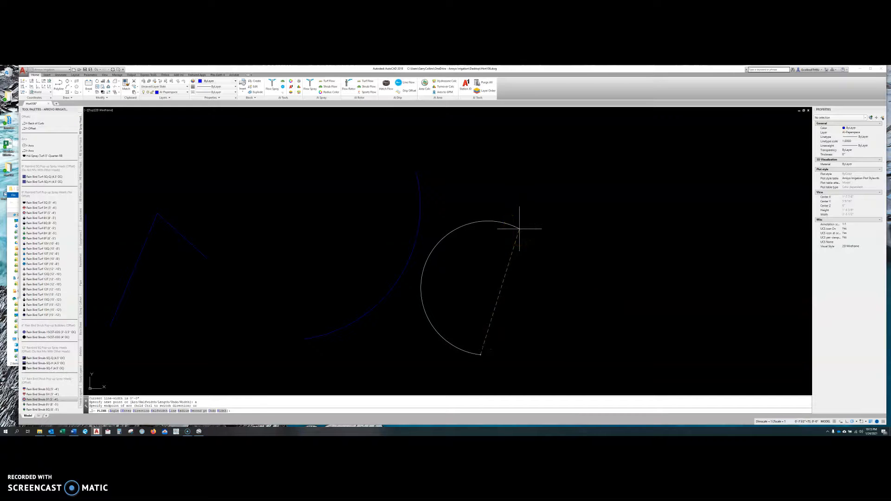
left_click(493, 237)
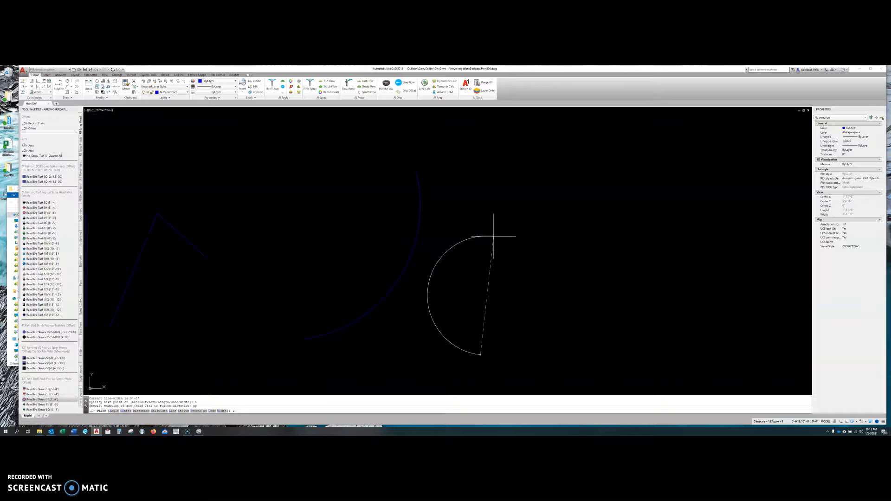
key("Return")
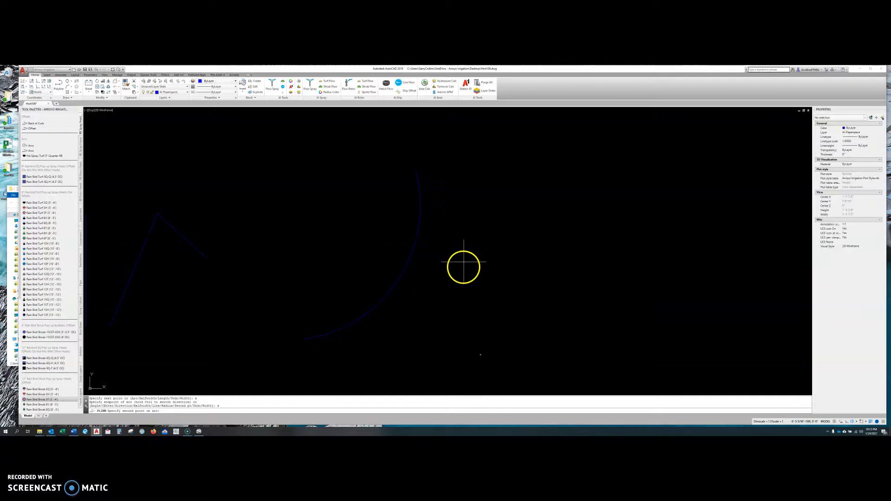
left_click(468, 247)
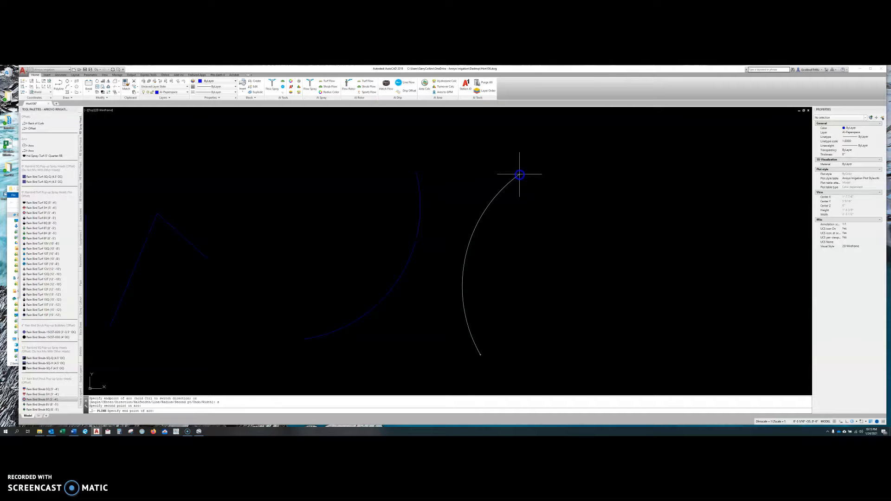
left_click(519, 174)
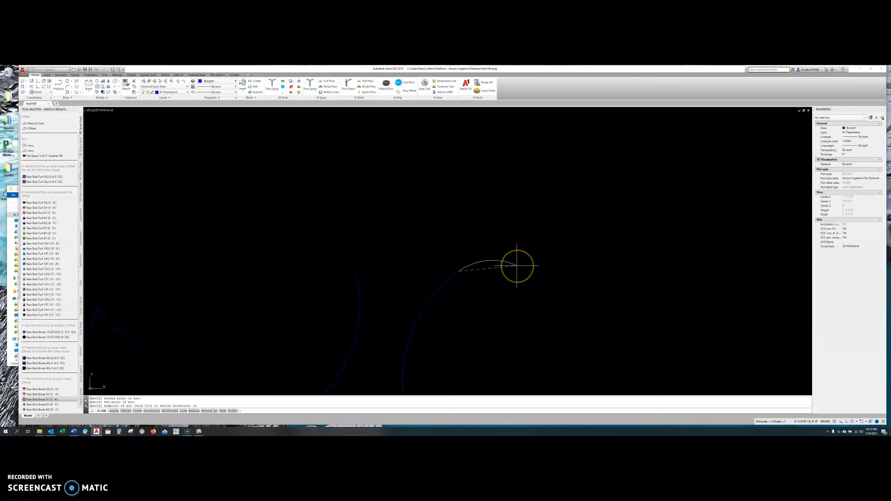
Continue the polyline with a tangent arc upward and a nearly full-circle loop at the top, using the Second pt option for the loop
mouse_move(507, 201)
middle_mouse_down()
mouse_move(493, 257)
mouse_move(462, 277)
mouse_move(425, 231)
middle_mouse_up()
scroll(425, 230, "down", 2)
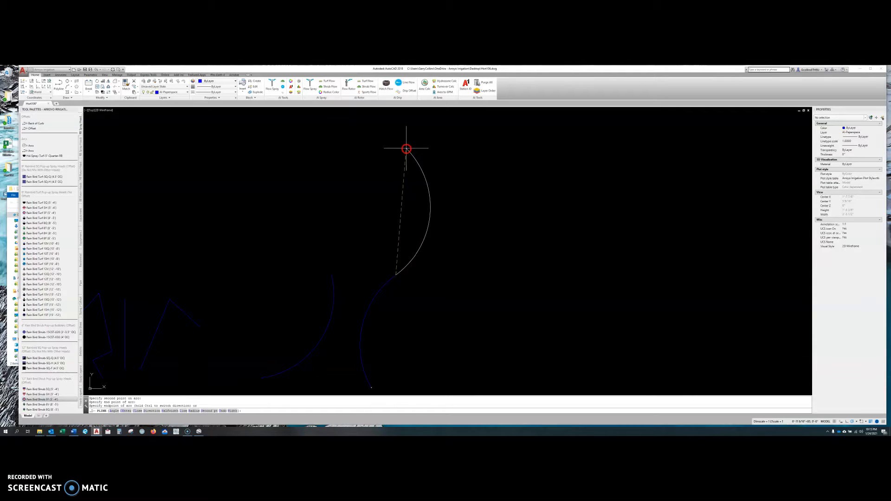
left_click(406, 148)
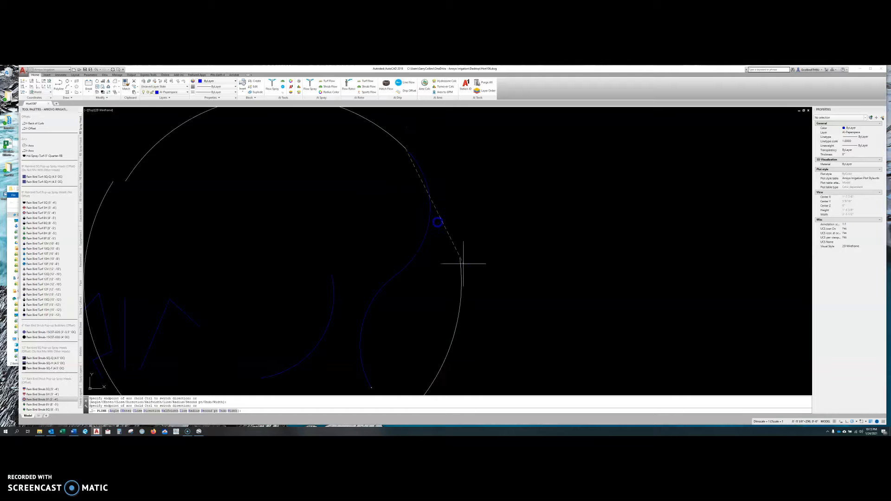
middle_click_drag(457, 194, 448, 347)
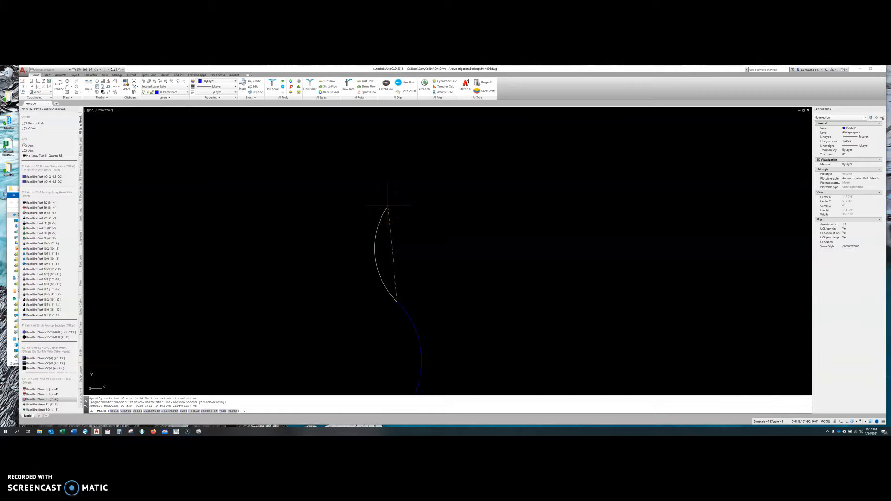
key("Return")
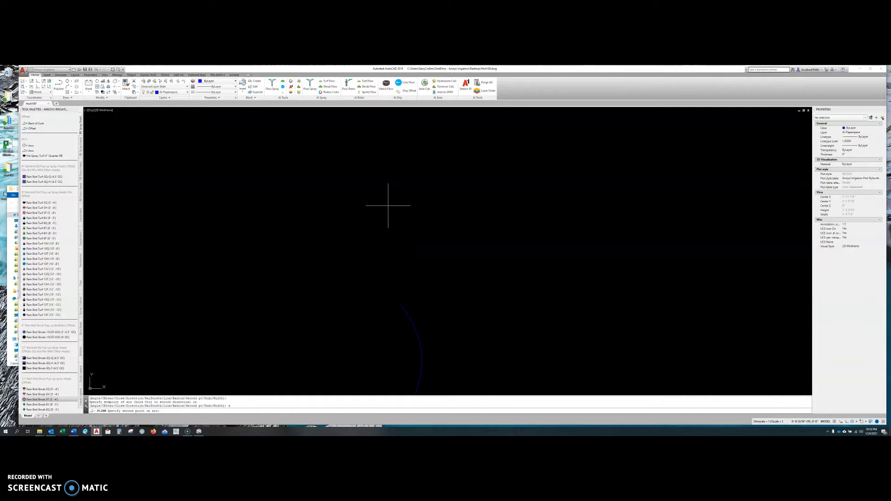
left_click(349, 220)
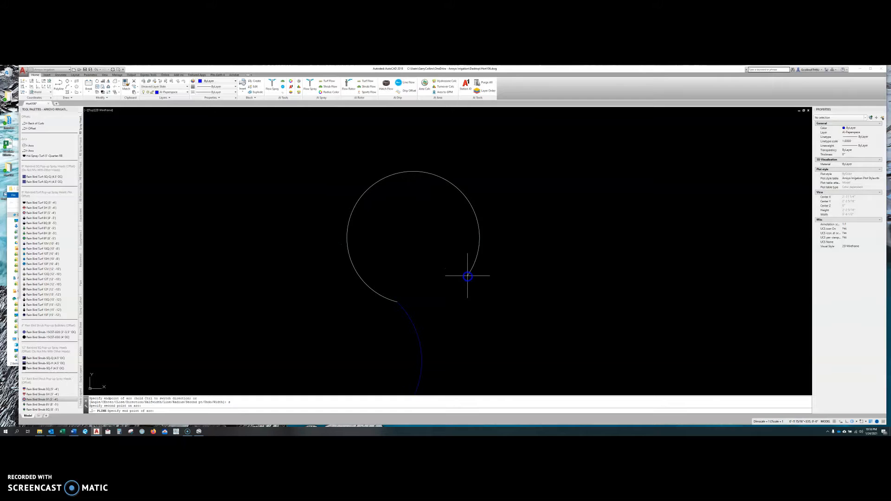
left_click(466, 277)
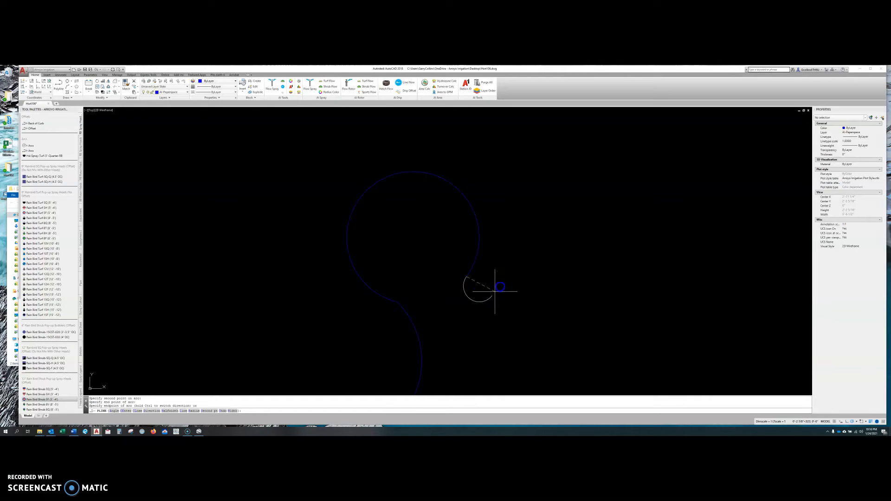
Switch the polyline back to Line mode and add a straight segment from the loop's end down and to the right
middle_click_drag(492, 305, 451, 205)
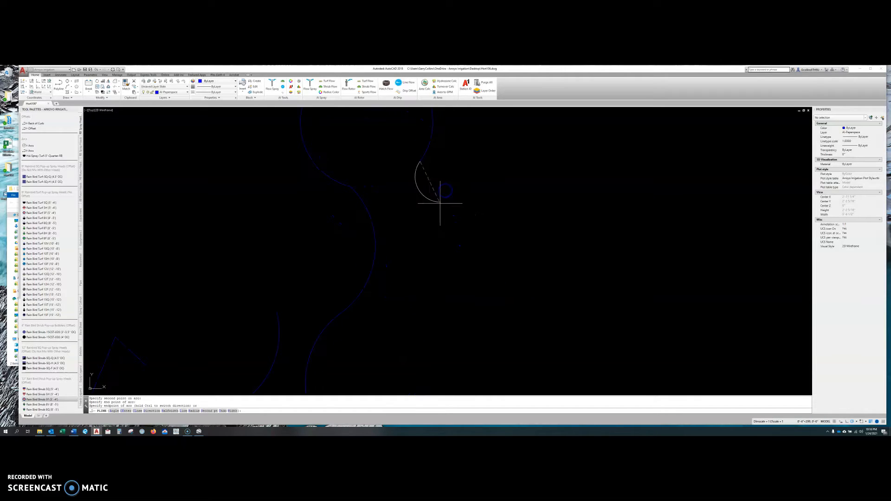
scroll(436, 214, "down", 2)
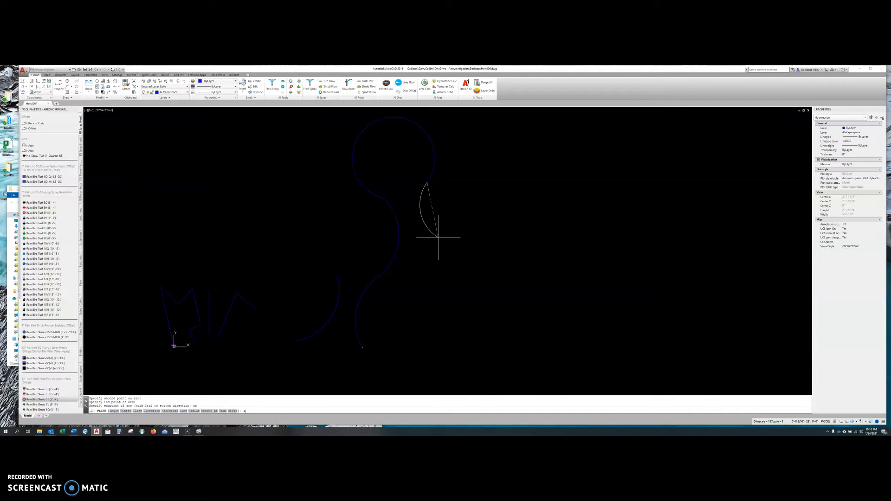
key("Return")
left_click_drag(444, 271, 462, 302)
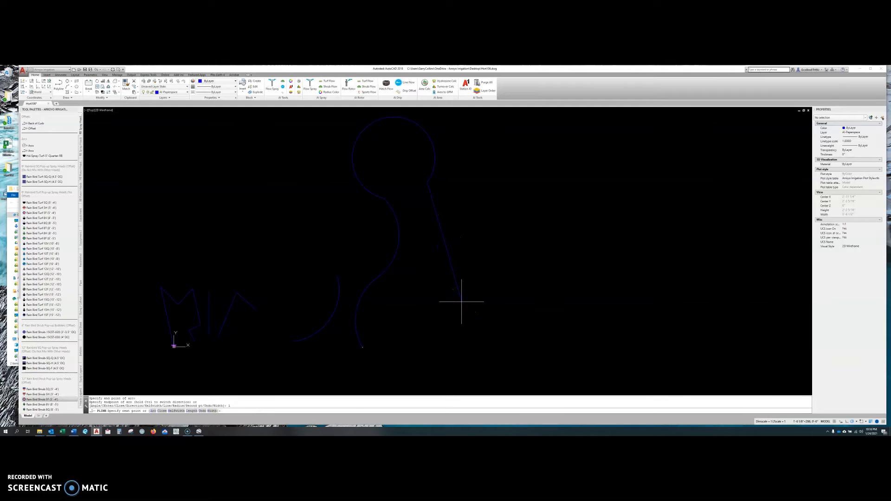
left_click(462, 302)
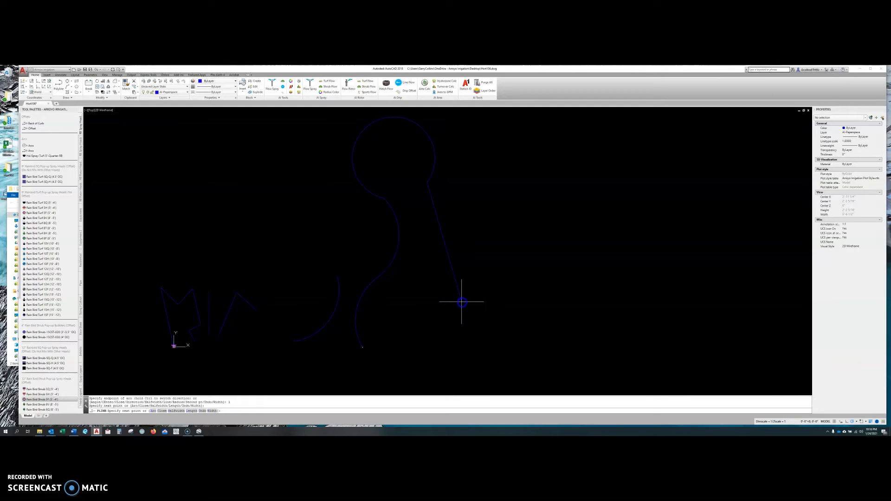
Close the polyline back to its start point with the Close option and select the shape with a crossing window over its bottom edge
middle_click_drag(481, 358, 473, 348)
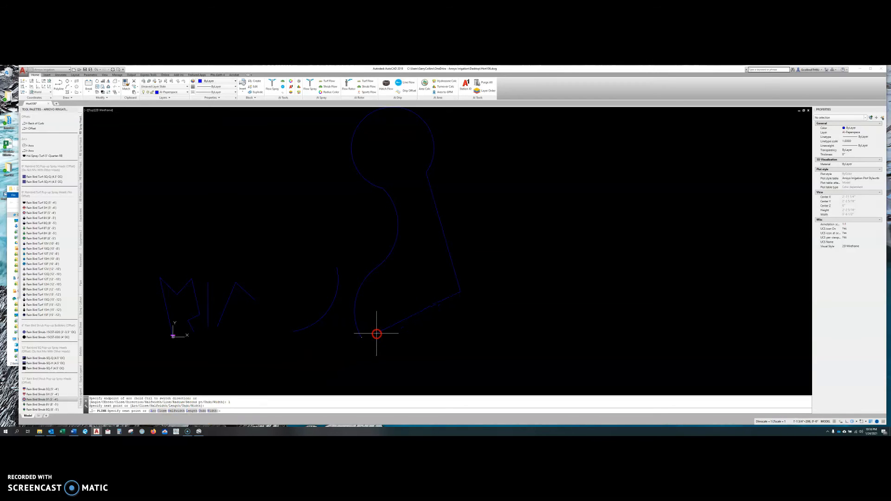
key("Return")
left_click(400, 331)
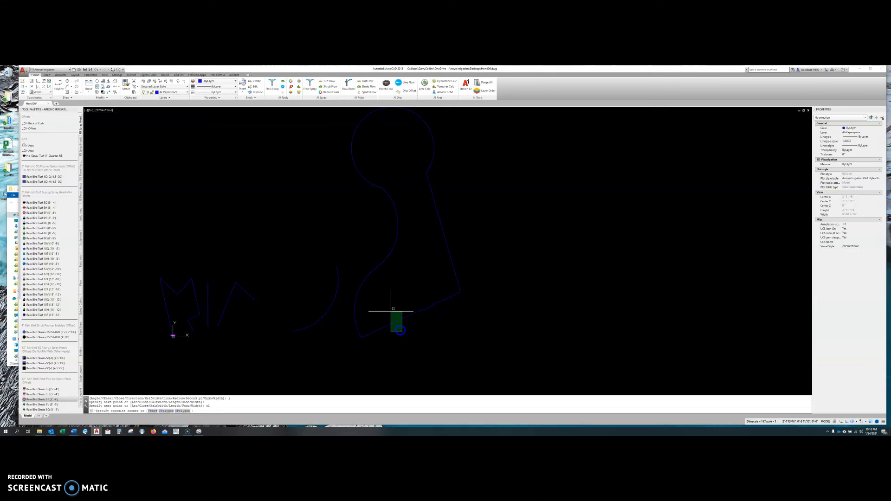
left_click(391, 310)
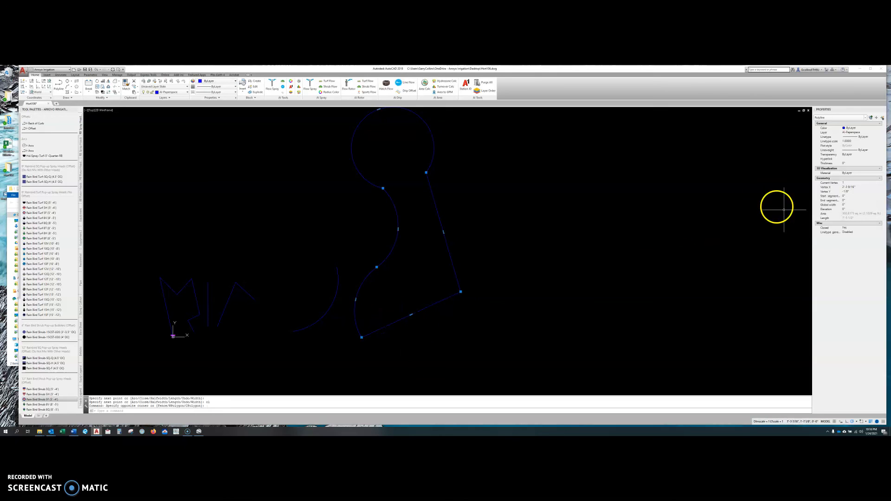